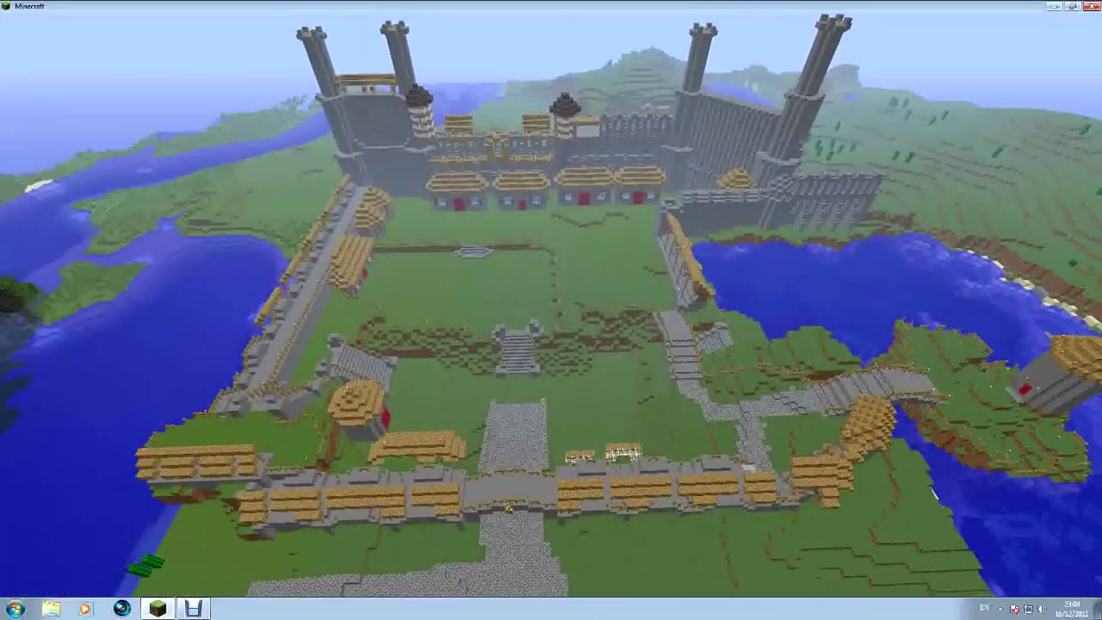
# After the aerial castle overview, open the inventory with the TooManyItems item panel.
pyautogui.press('e')
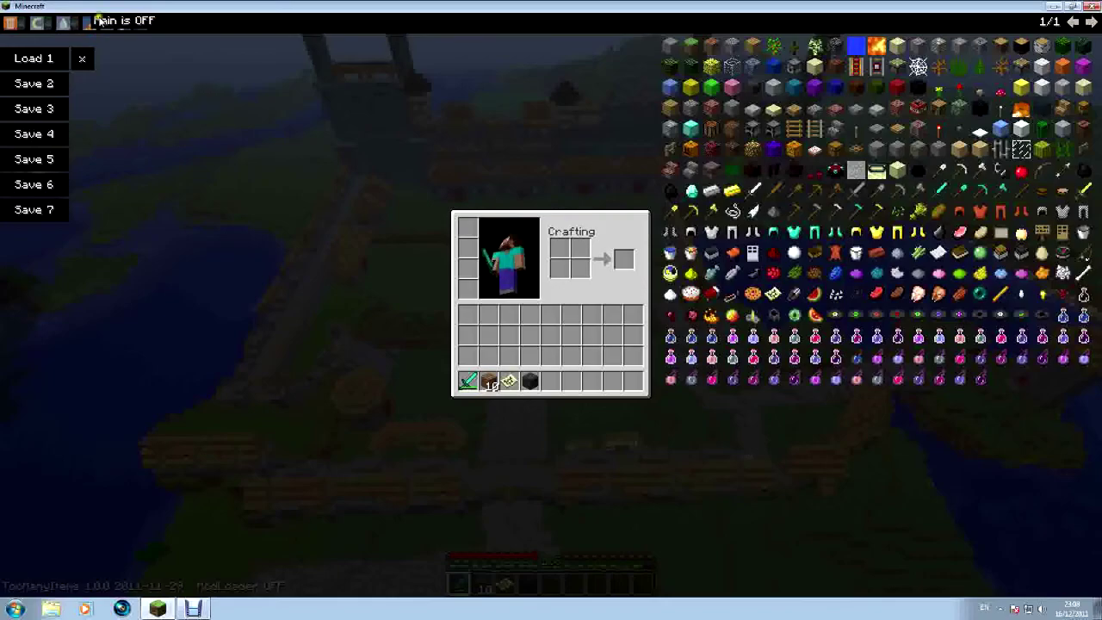
# Set the world time to midnight and fly left over the village at night.
pyautogui.click(141, 21)
pyautogui.press('e')
pyautogui.press('a')
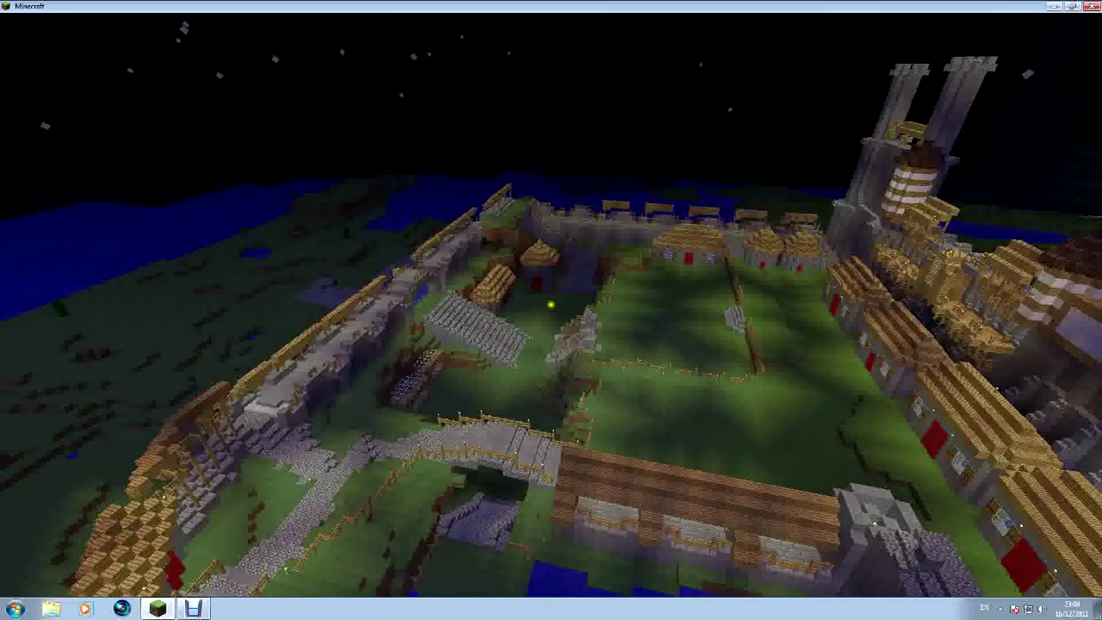
# Set the world time back to daytime and return to the game.
pyautogui.press('e')
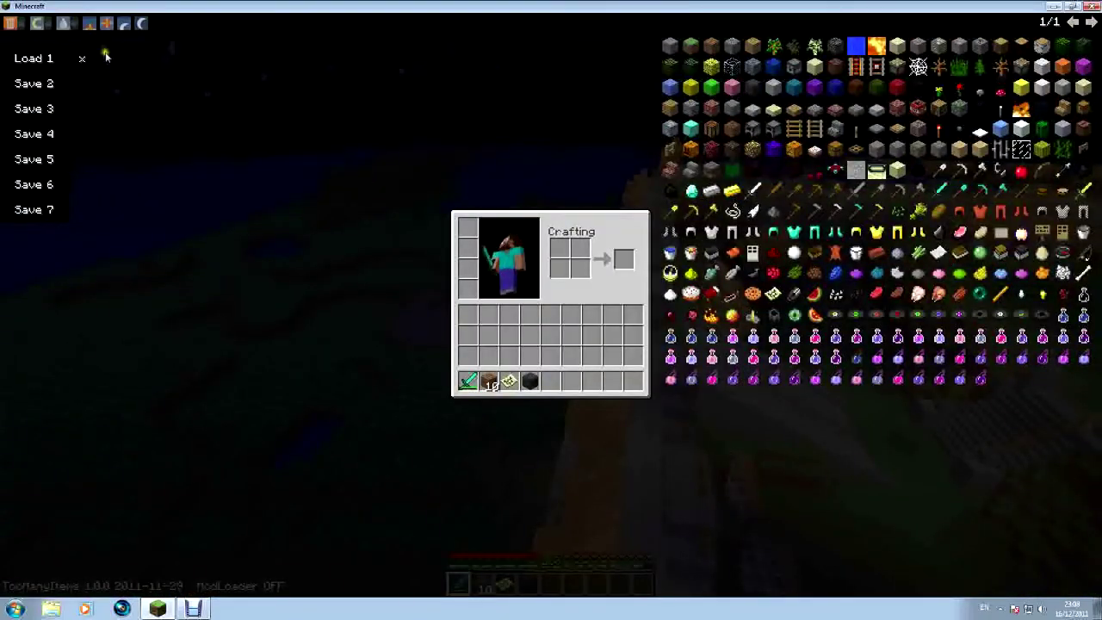
pyautogui.click(105, 23)
pyautogui.press('e')
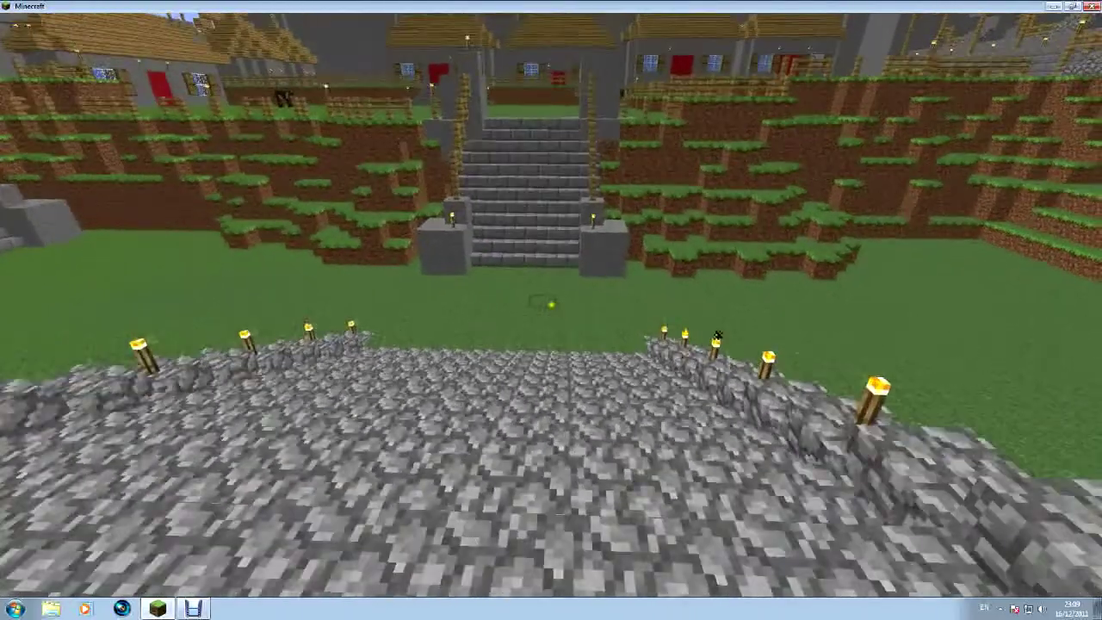
# Walk across the grass to the villager's glass window, then back away from the hut.
pyautogui.press('w')
pyautogui.press('w')
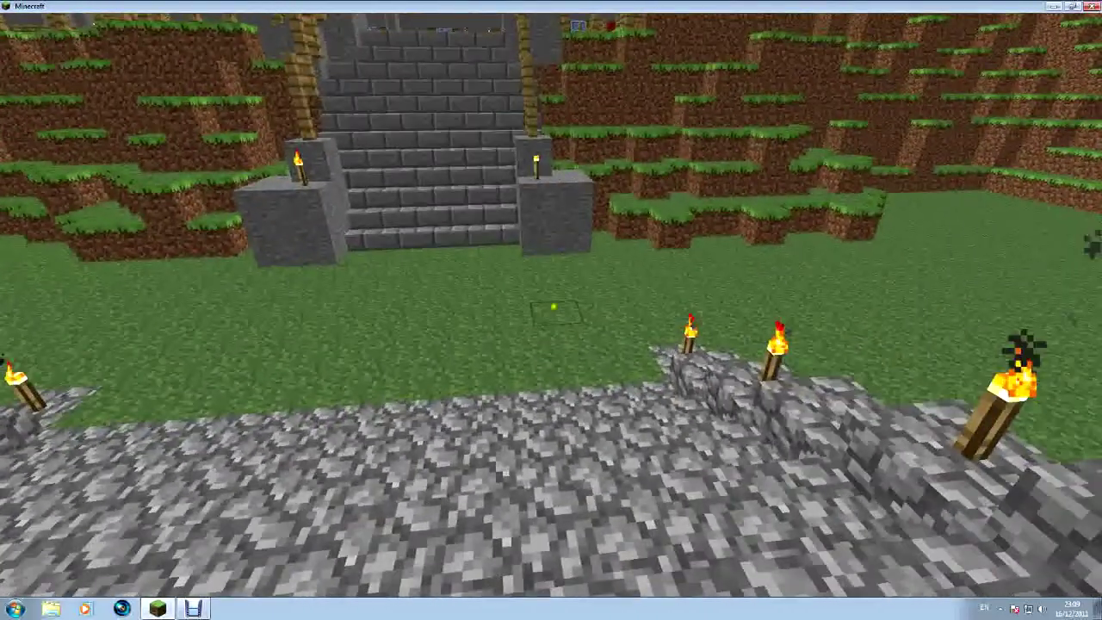
pyautogui.press('w')
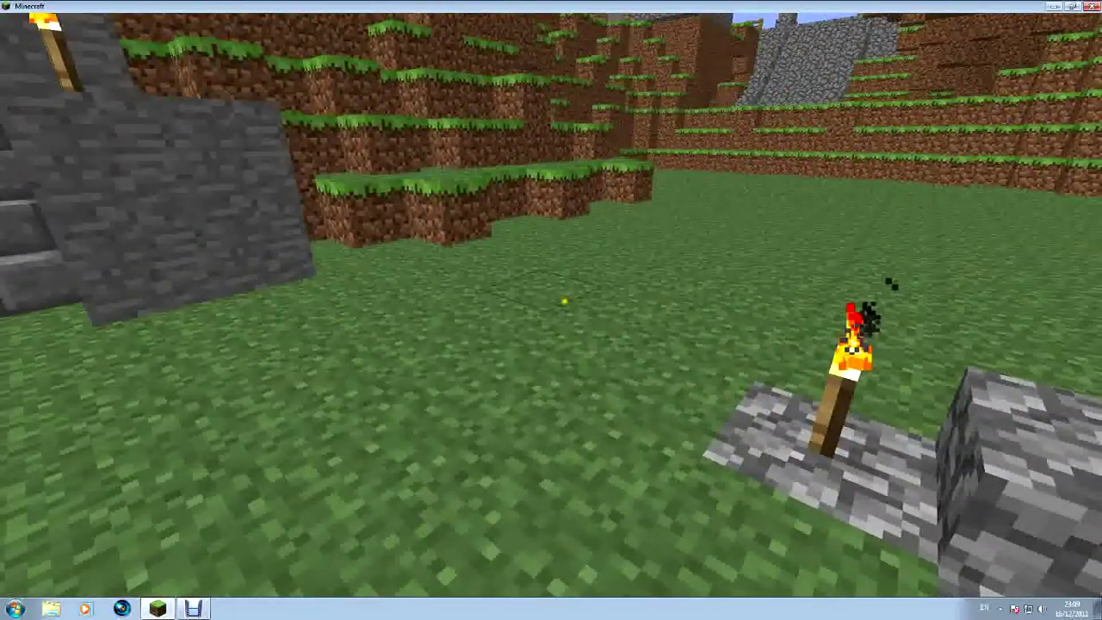
pyautogui.press('w')
pyautogui.press('w')
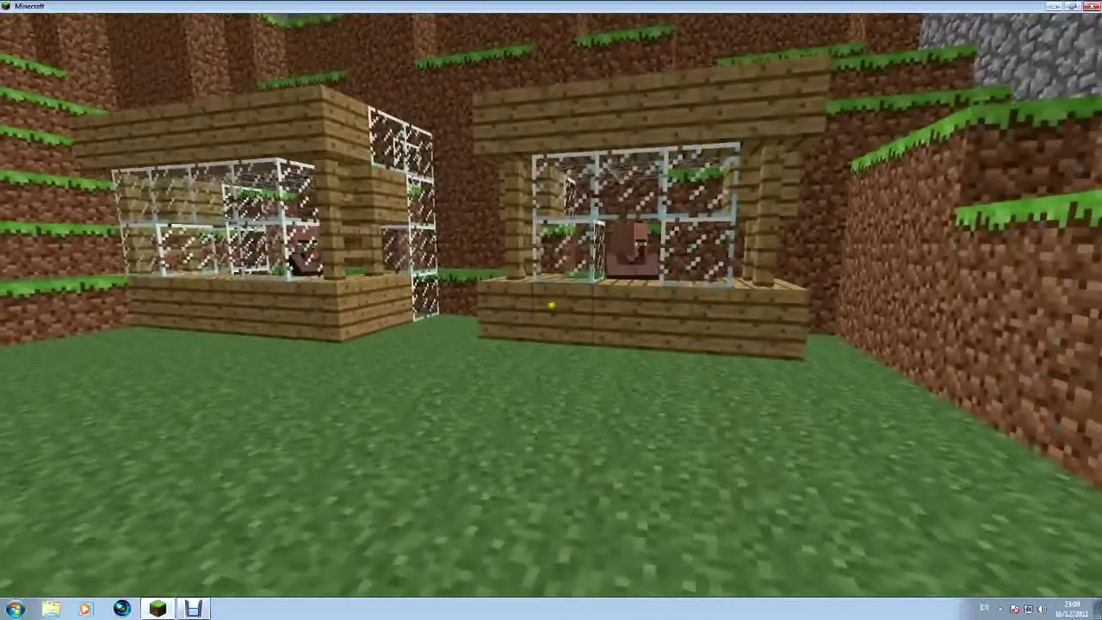
pyautogui.press('w')
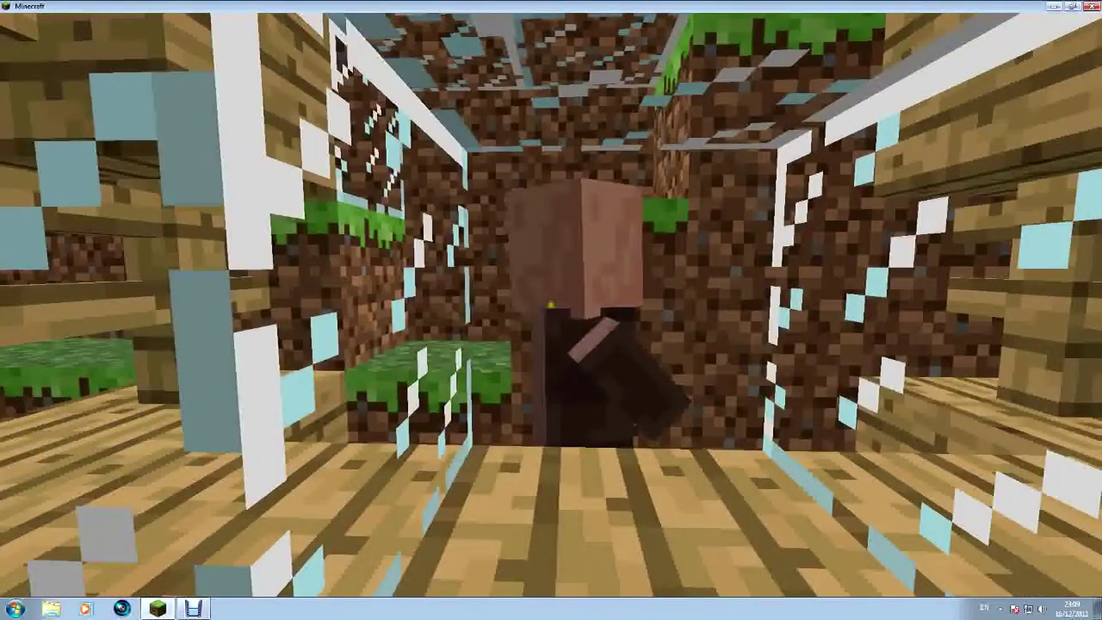
pyautogui.press('s')
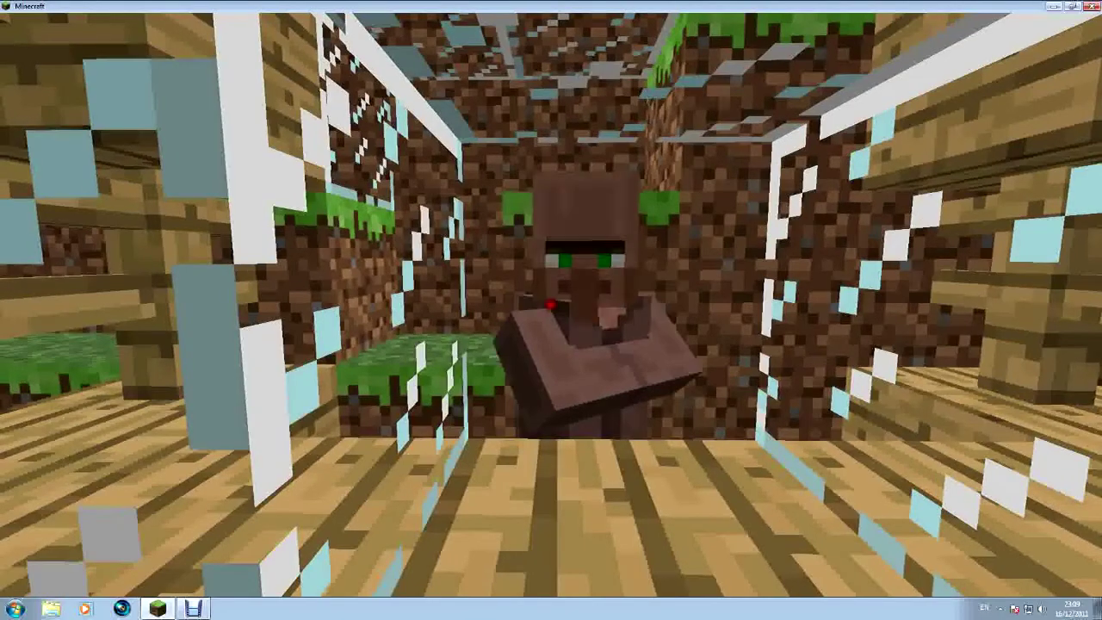
pyautogui.press('s')
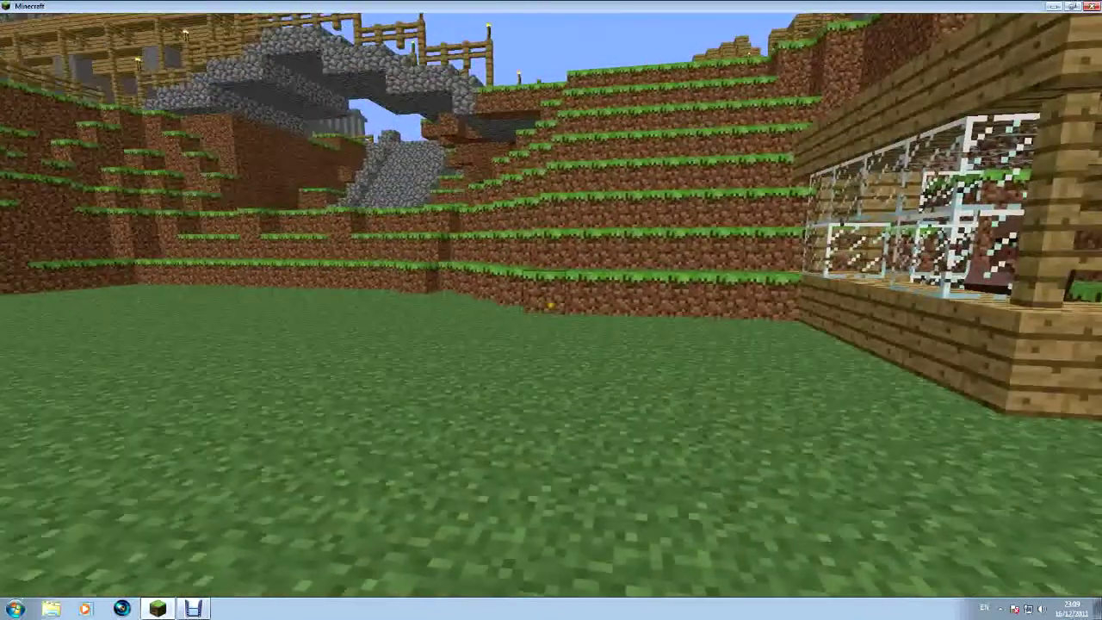
# Walk up to the terraced grass slope, then turn back toward the cobblestone path.
pyautogui.press('w')
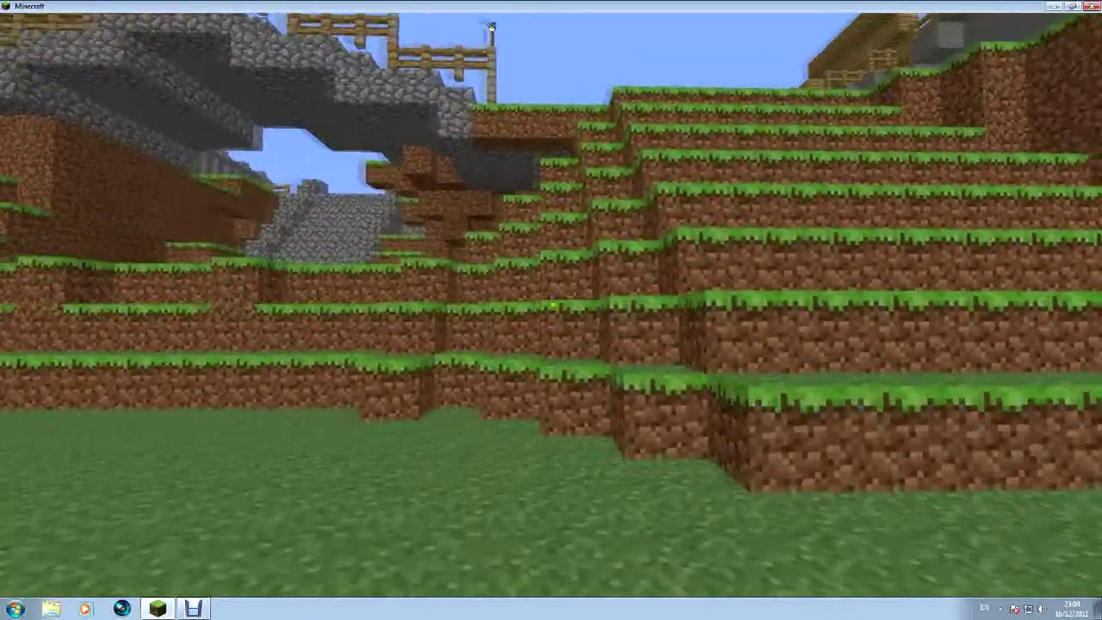
pyautogui.press('w')
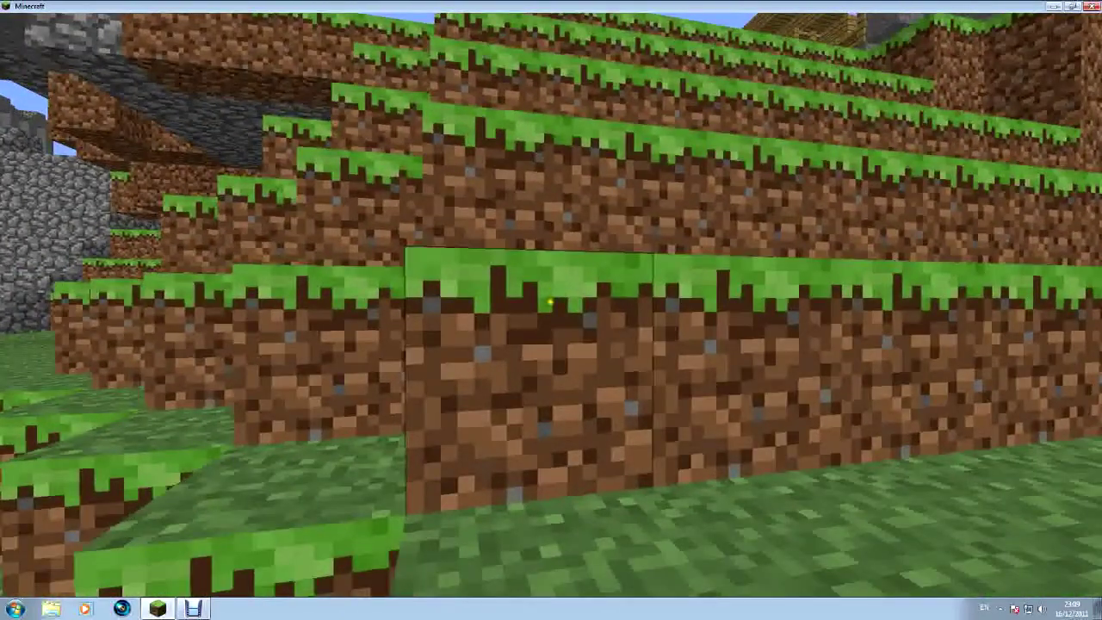
pyautogui.press('s')
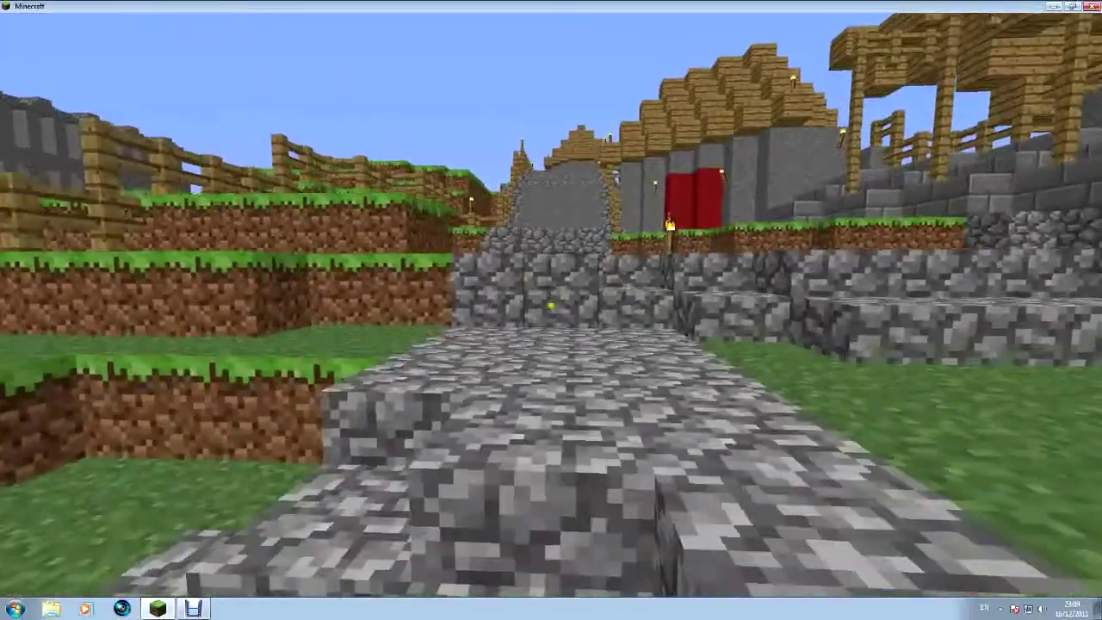
# Follow the path, climb onto the wall walkway, and drop down to the cobblestone steps.
pyautogui.press('w')
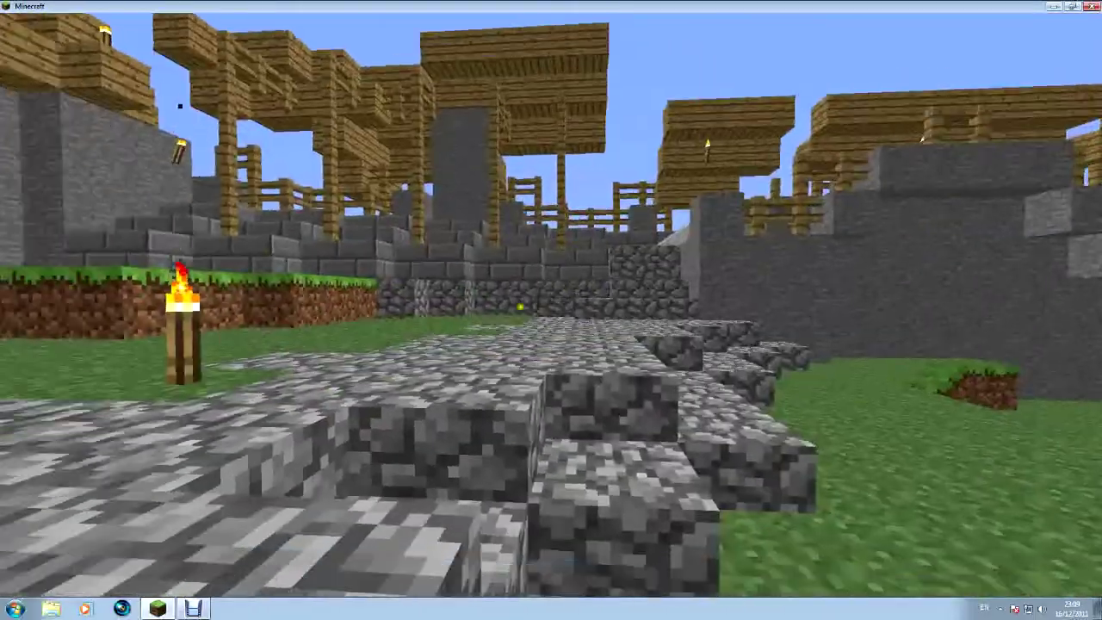
pyautogui.press('w')
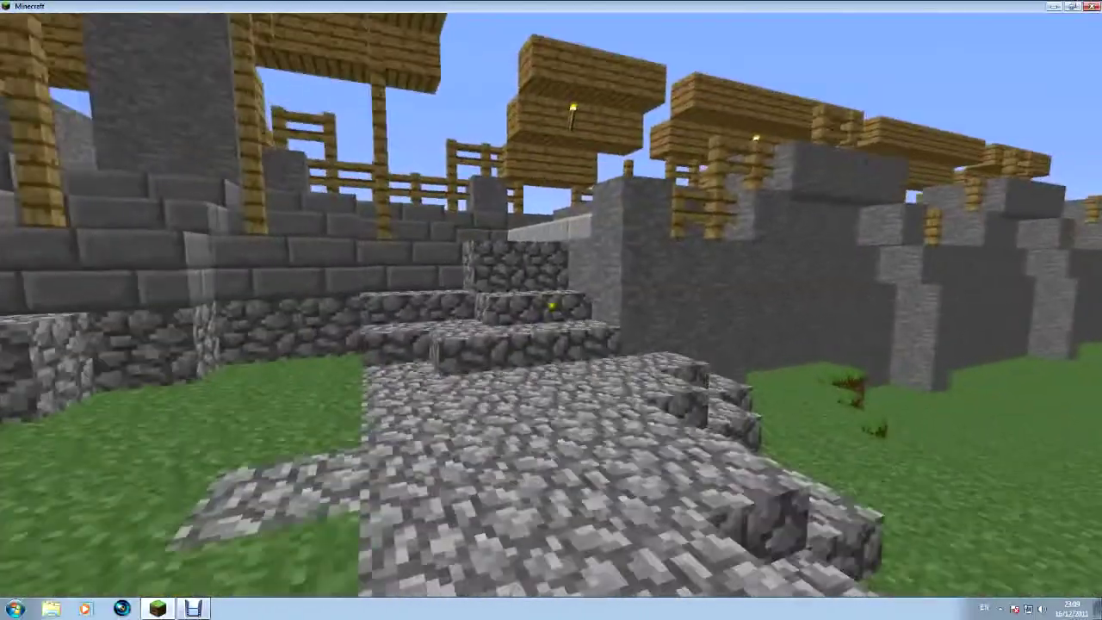
pyautogui.press('w')
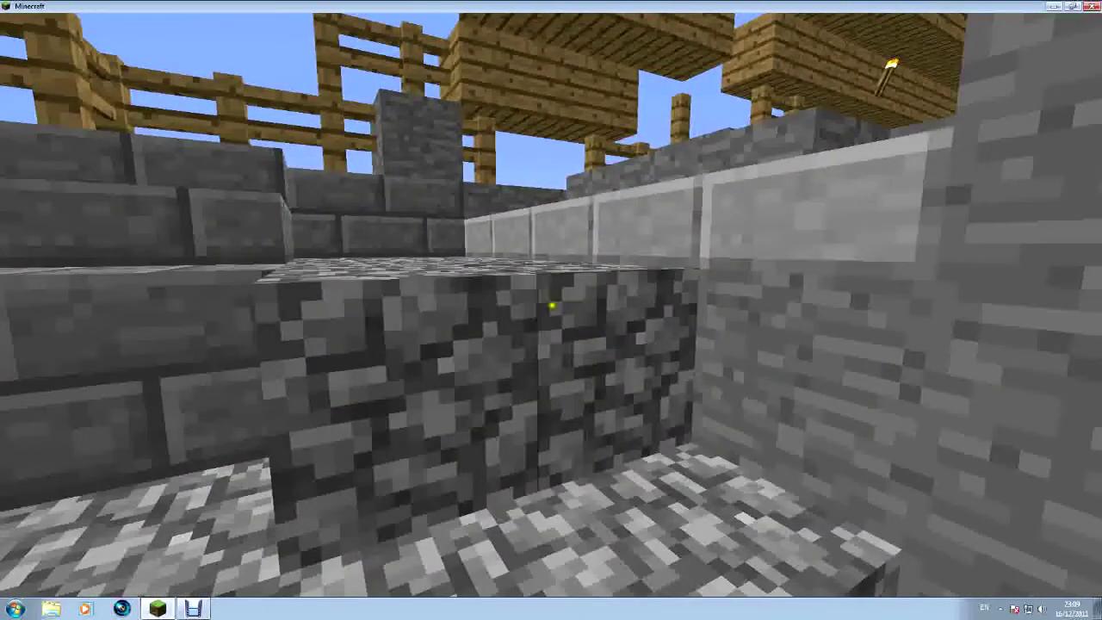
pyautogui.press('space')
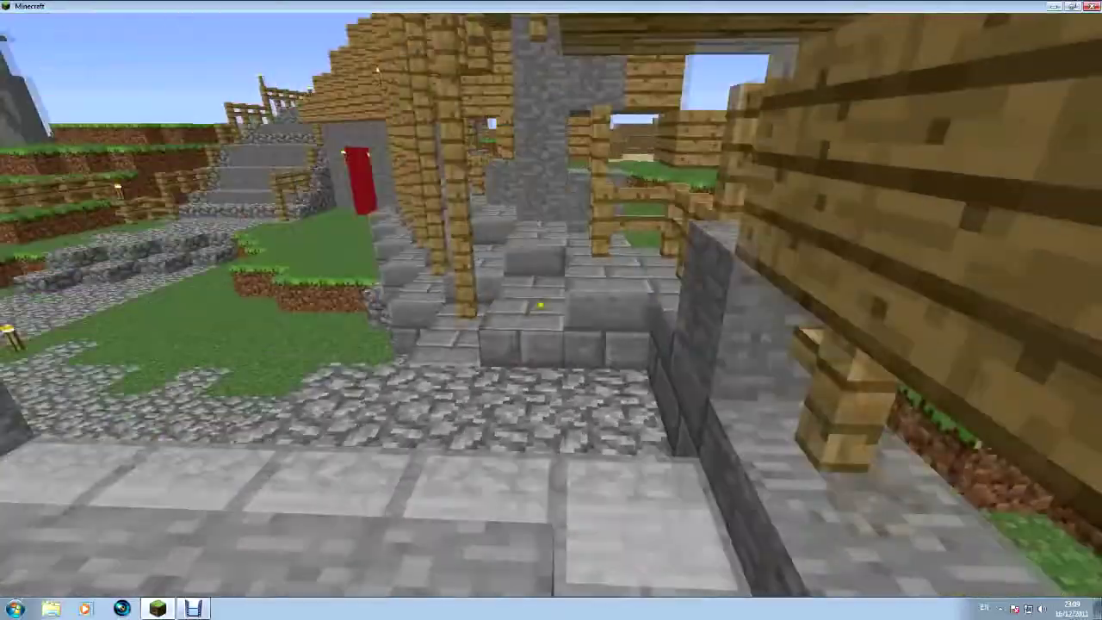
pyautogui.press('w')
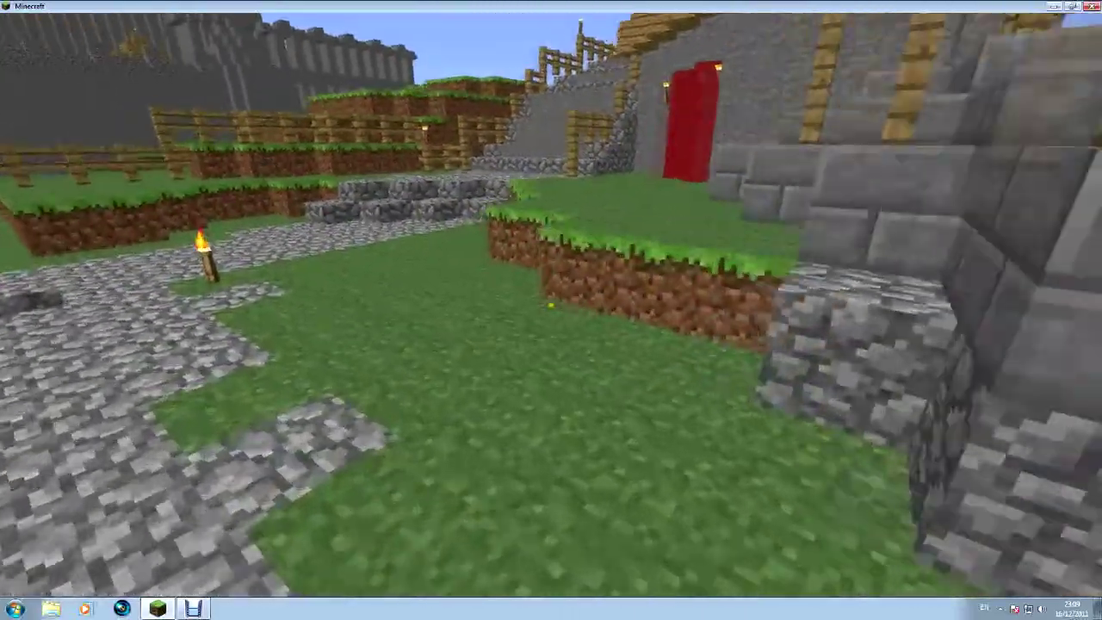
pyautogui.press('w')
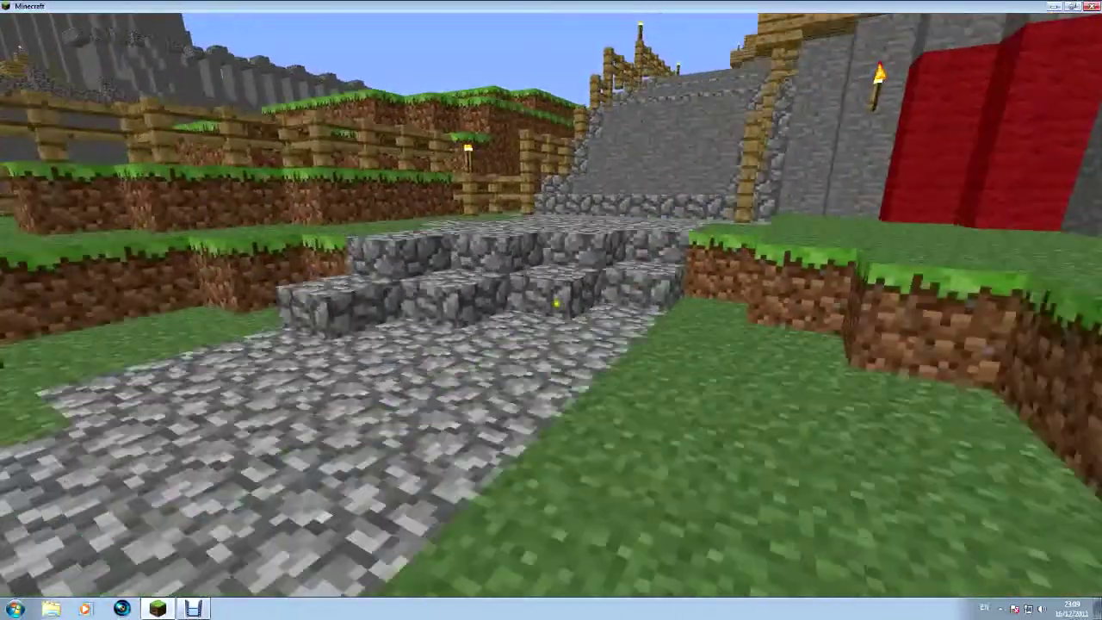
# Climb the cobblestone stairs, follow the fenced path toward the tower, and look back from the overlook.
pyautogui.press('w')
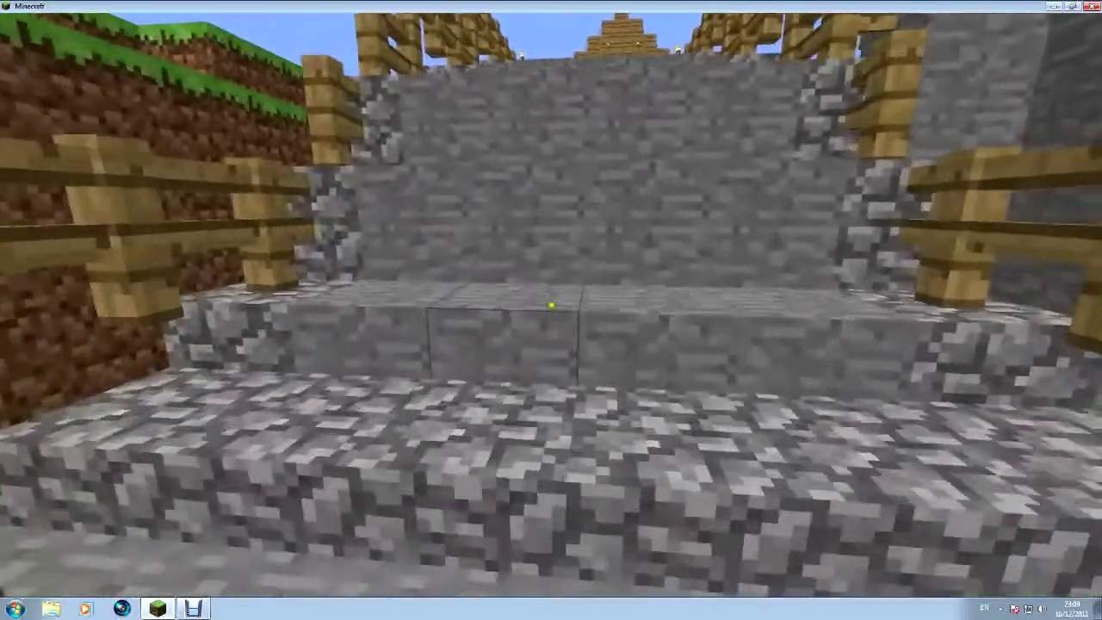
pyautogui.press('w')
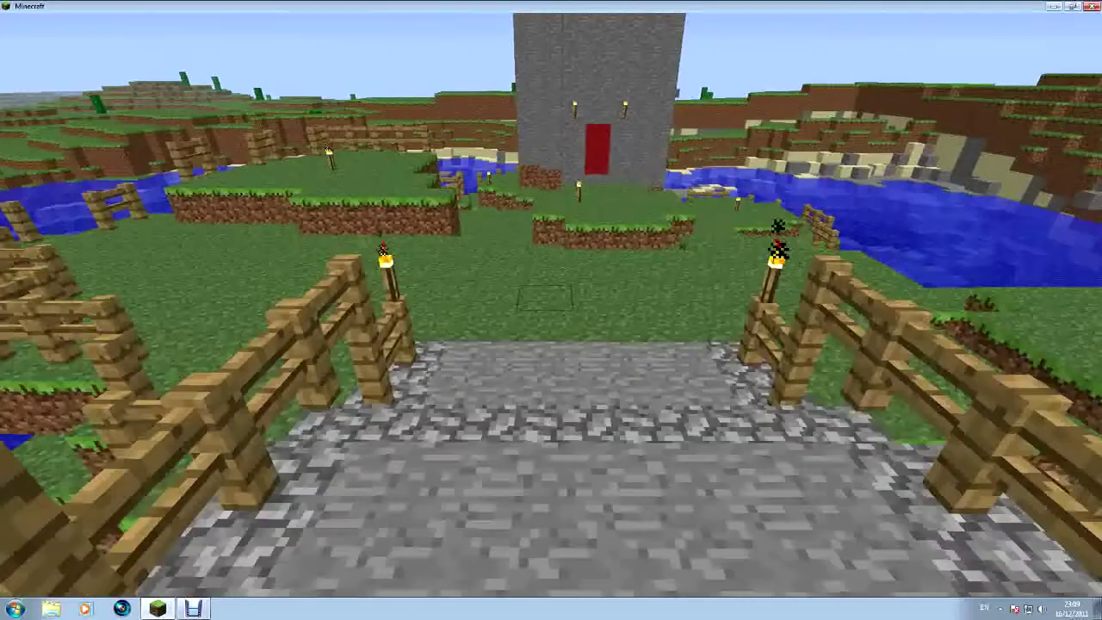
pyautogui.press('w')
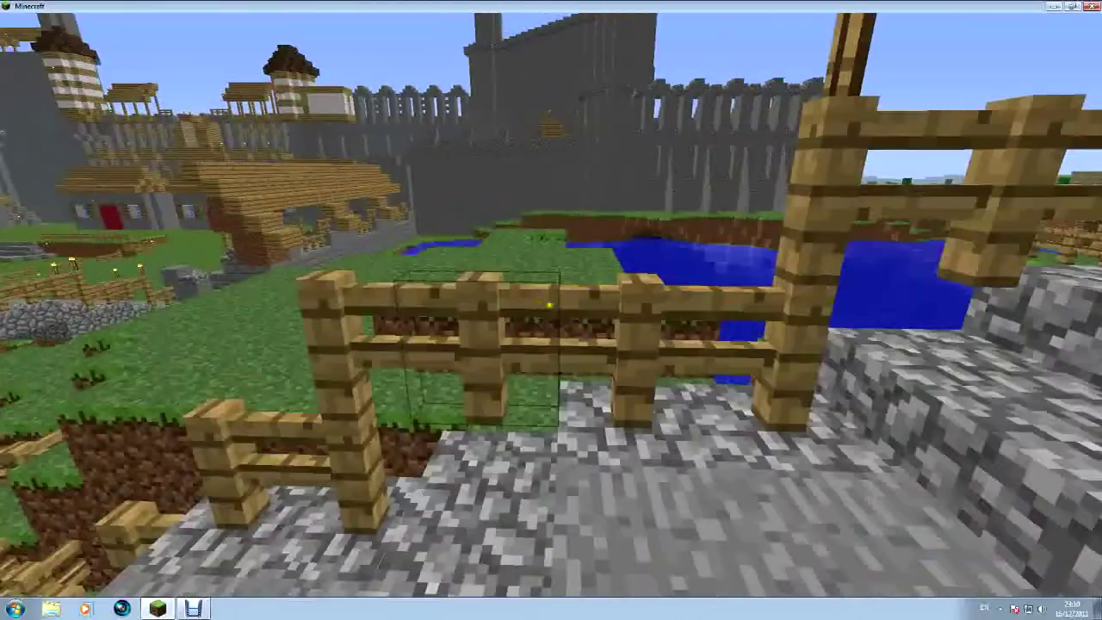
pyautogui.press('w')
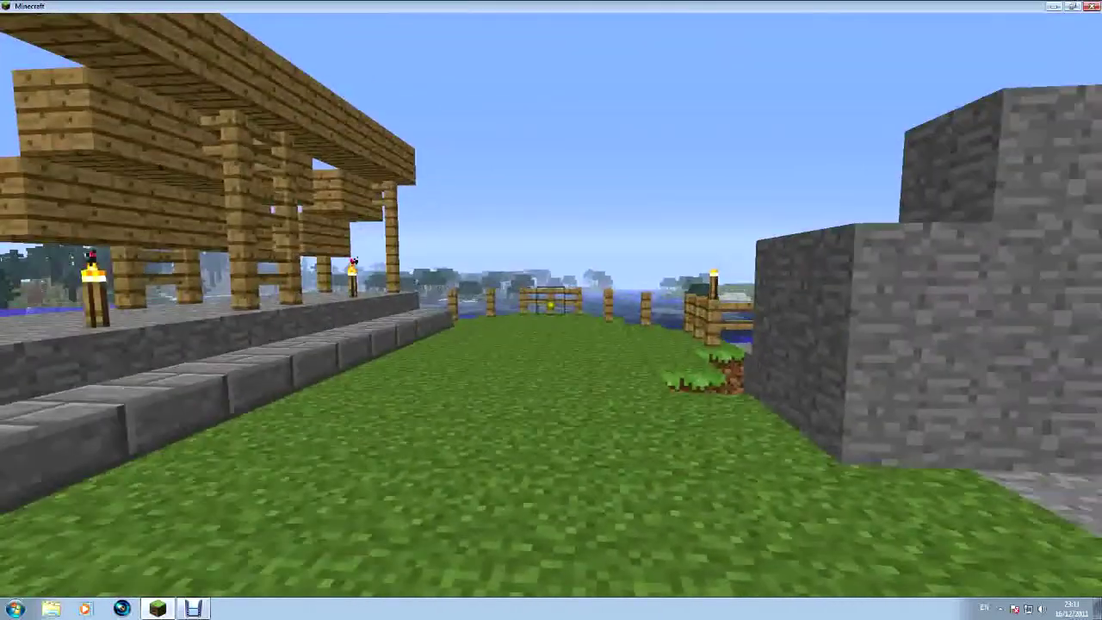
# Fly through the wall gap, descend along the wall, and look past the stone pillar.
pyautogui.press('w')
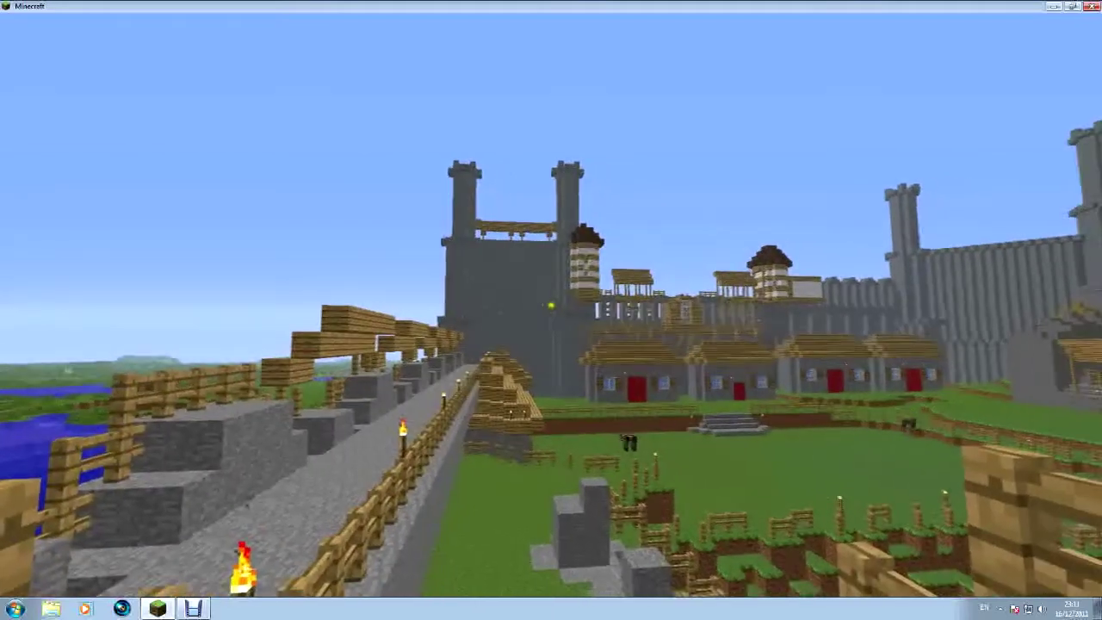
pyautogui.press('w')
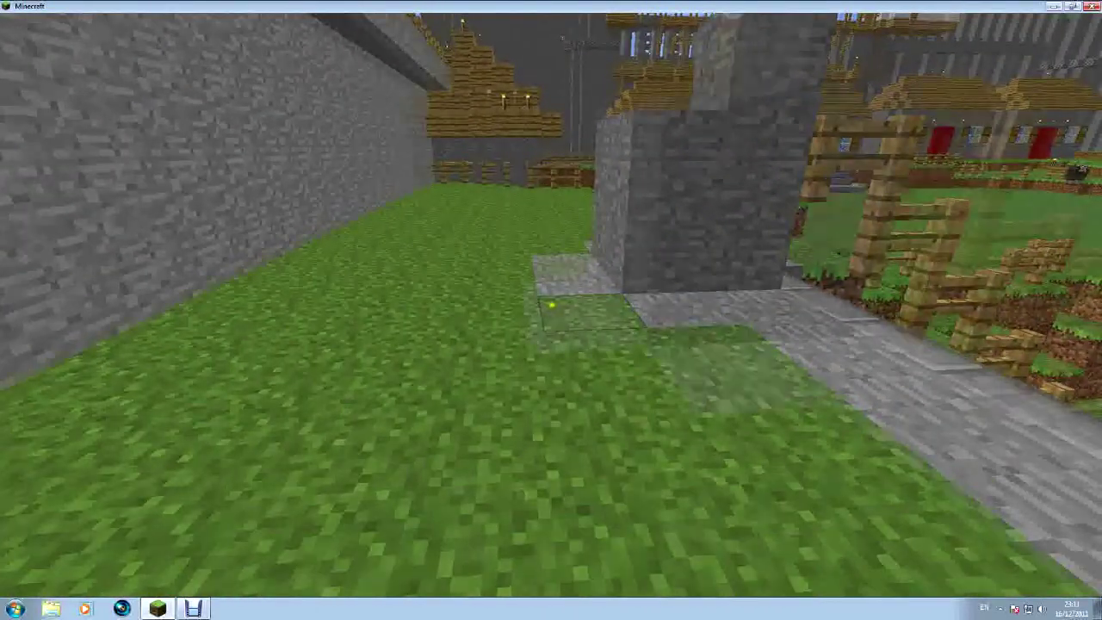
pyautogui.press('w')
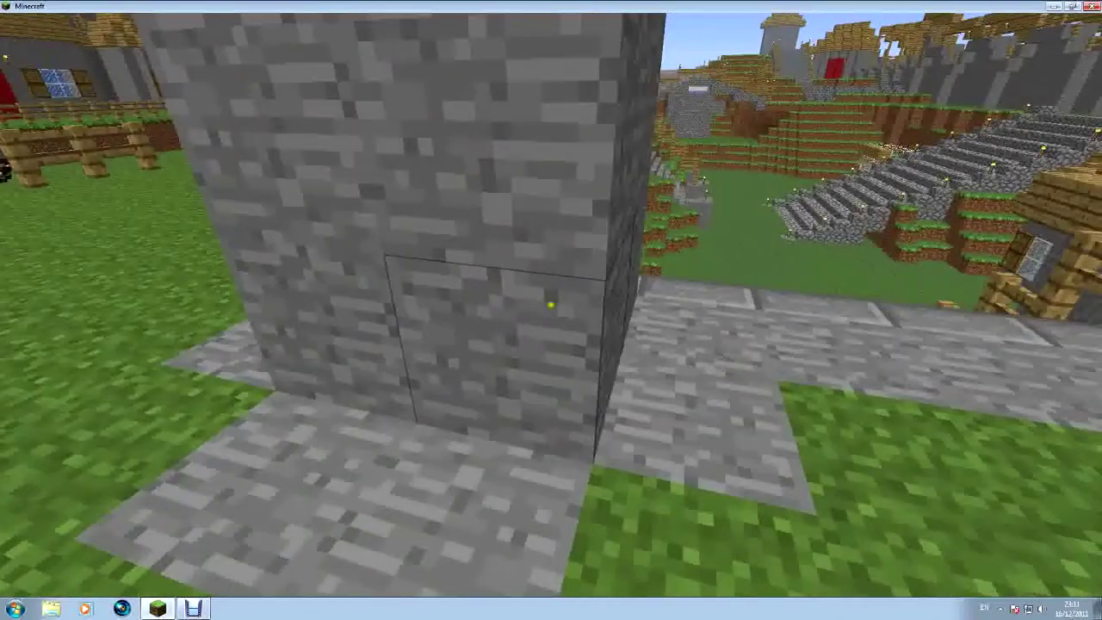
pyautogui.press('d')
# Drop into the grass courtyard, move left along the wall, and climb the stone stairs.
pyautogui.press('w')
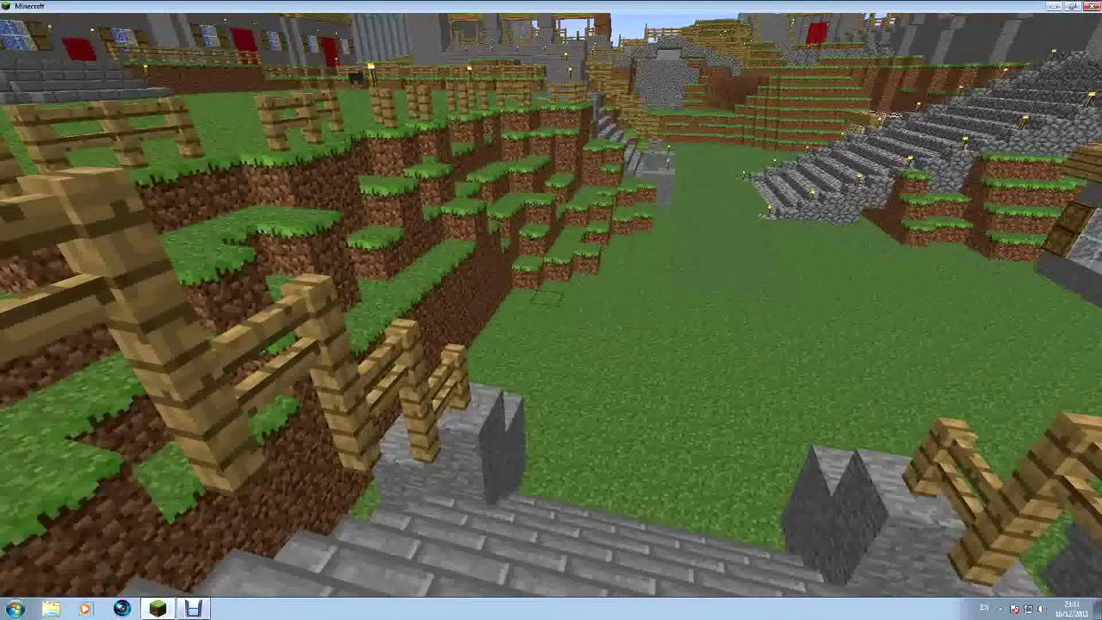
pyautogui.press('w')
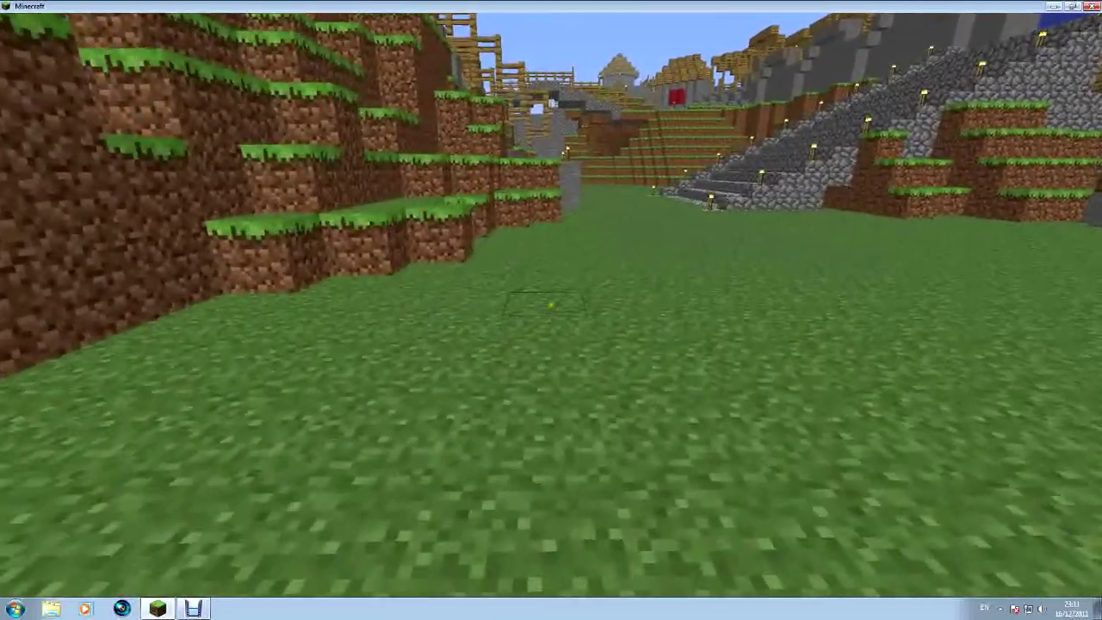
pyautogui.press('w')
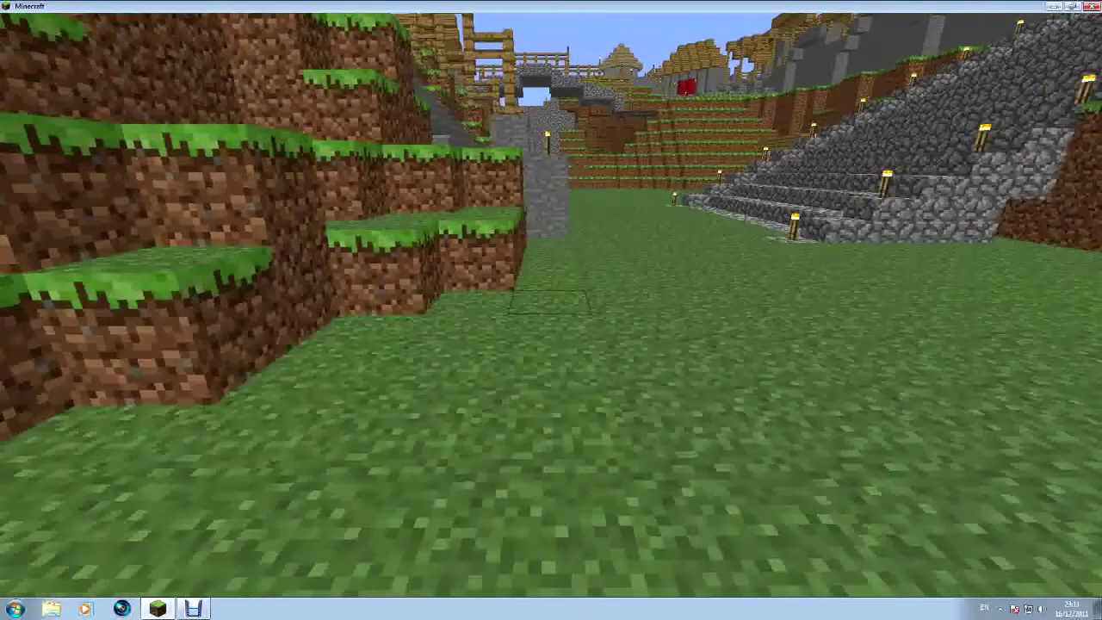
pyautogui.press('a')
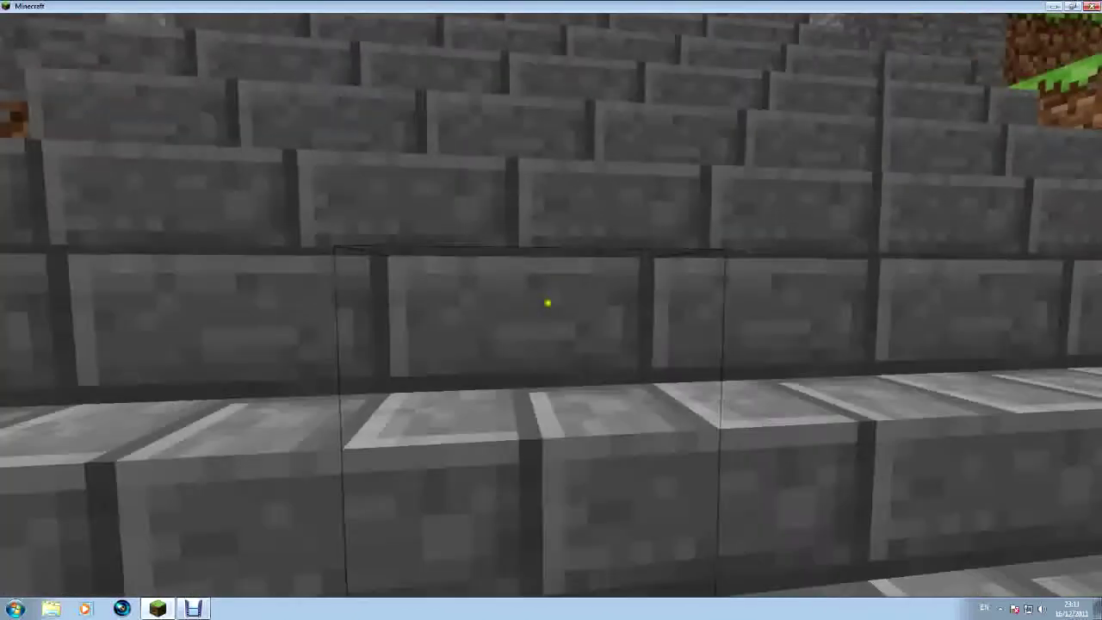
pyautogui.press('w')
pyautogui.press('w')
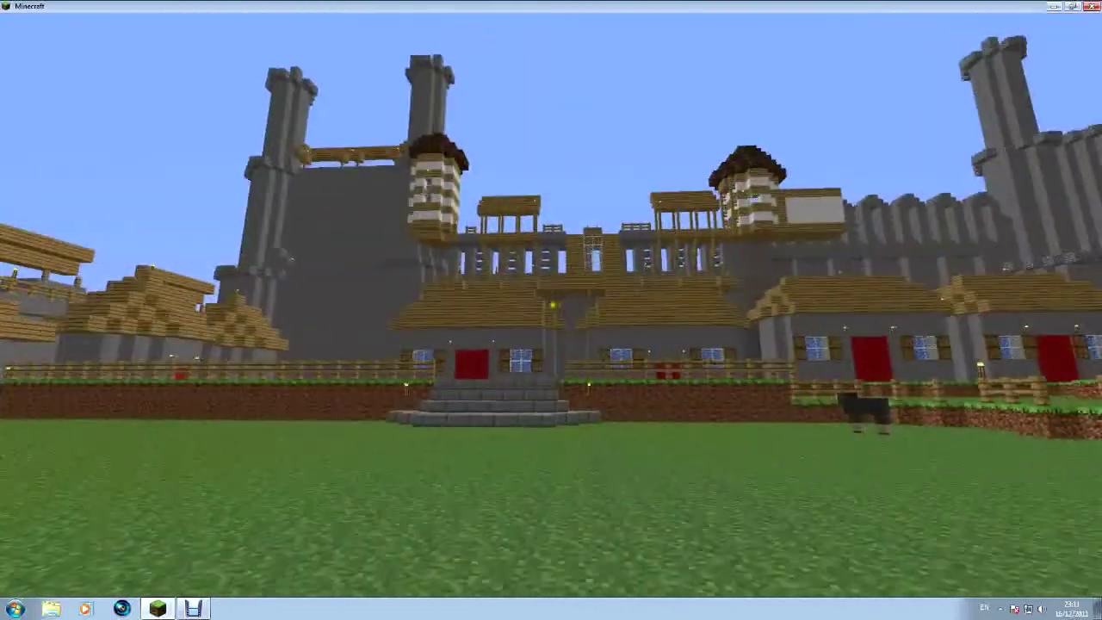
# Walk along the row of houses up to the red door, then back onto the grass path.
pyautogui.press('a')
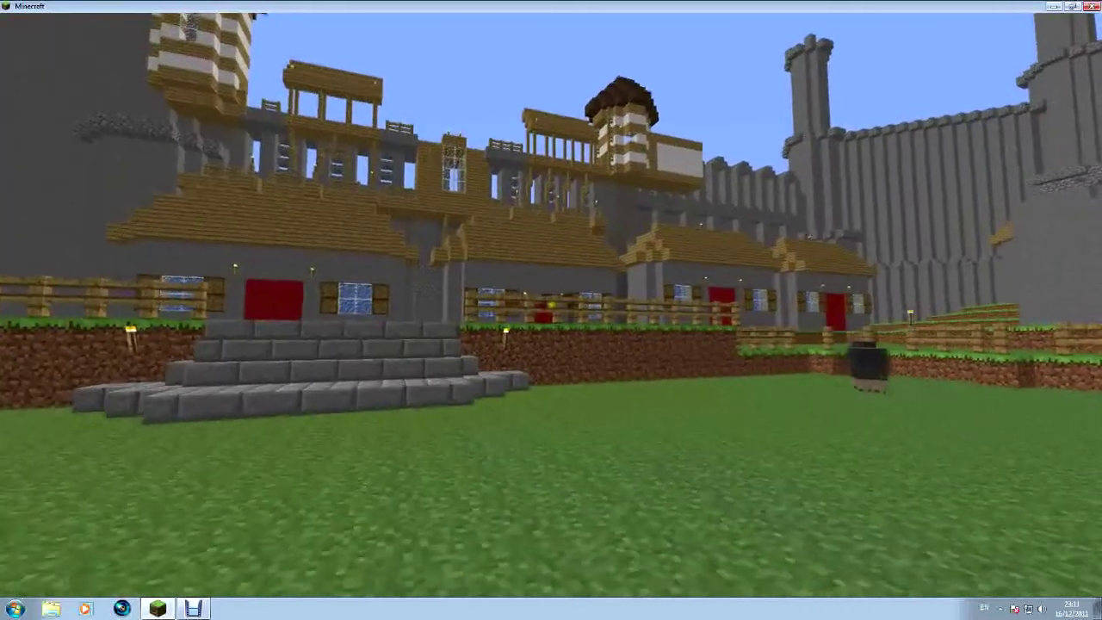
pyautogui.press('a')
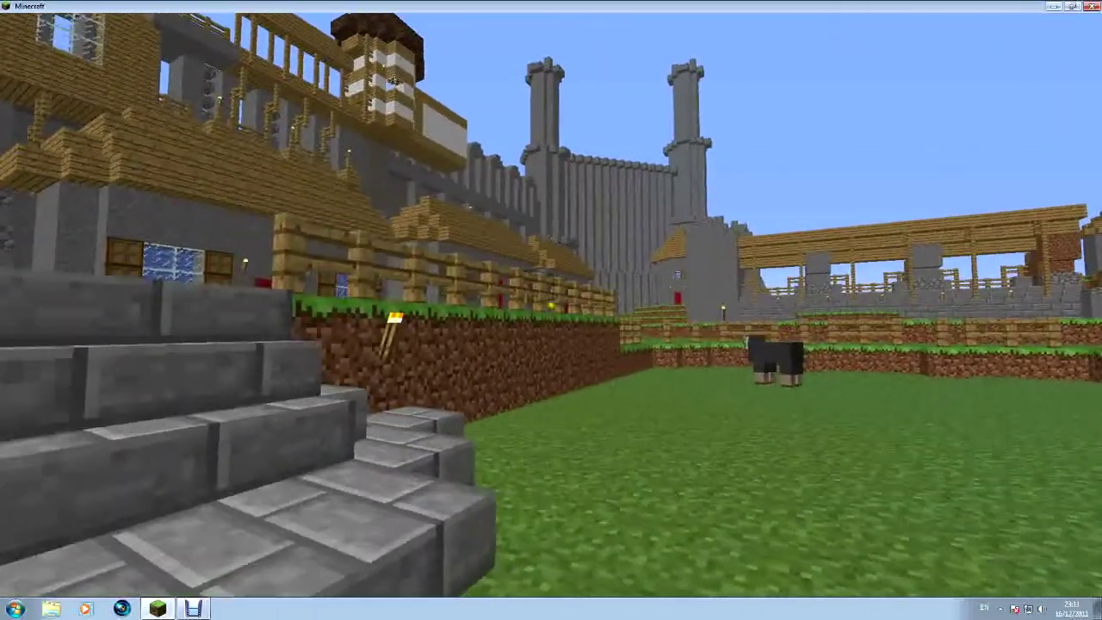
pyautogui.press('w')
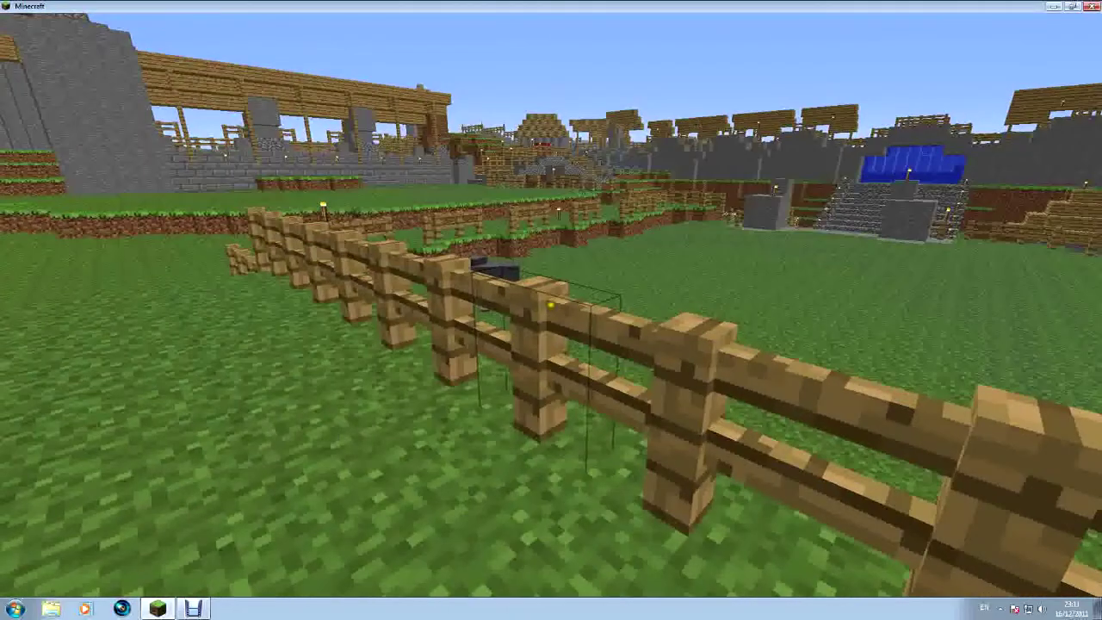
pyautogui.press('w')
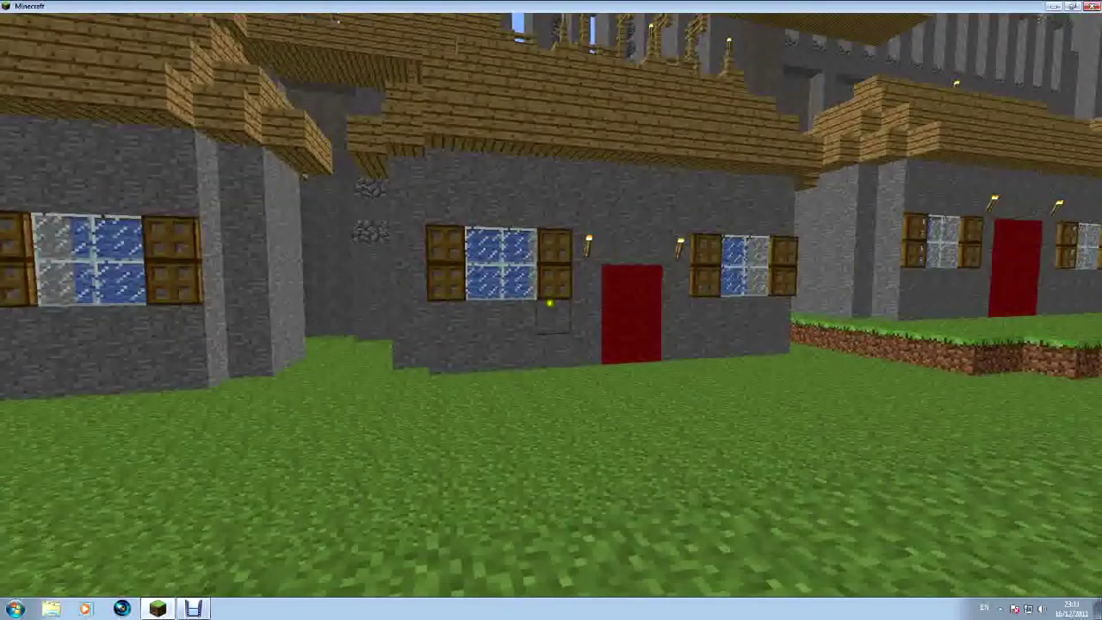
pyautogui.press('w')
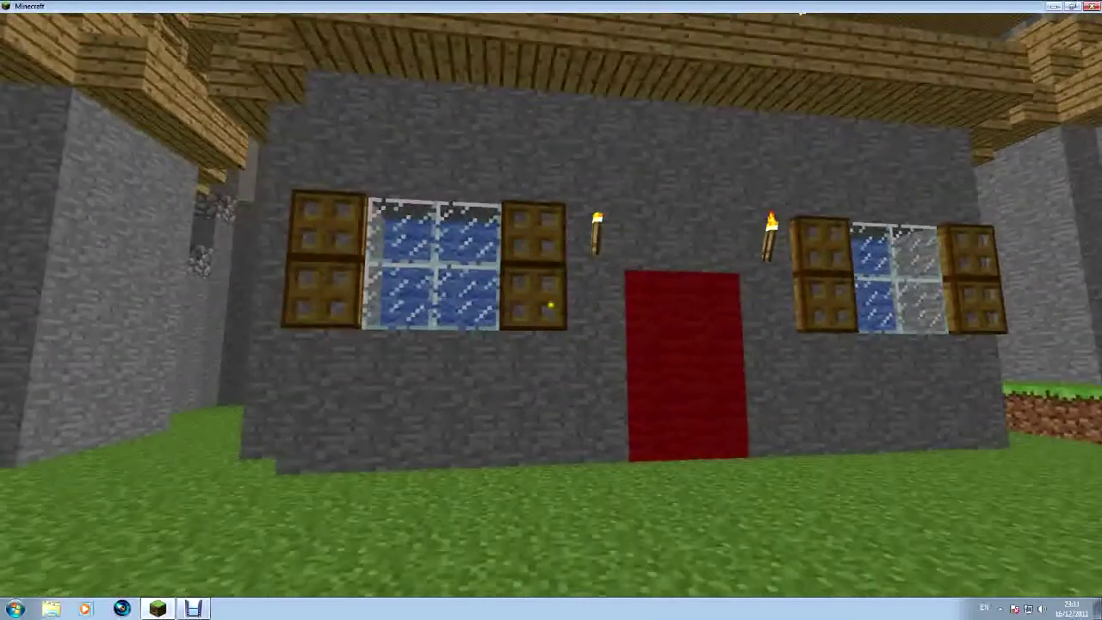
pyautogui.press('s')
pyautogui.press('w')
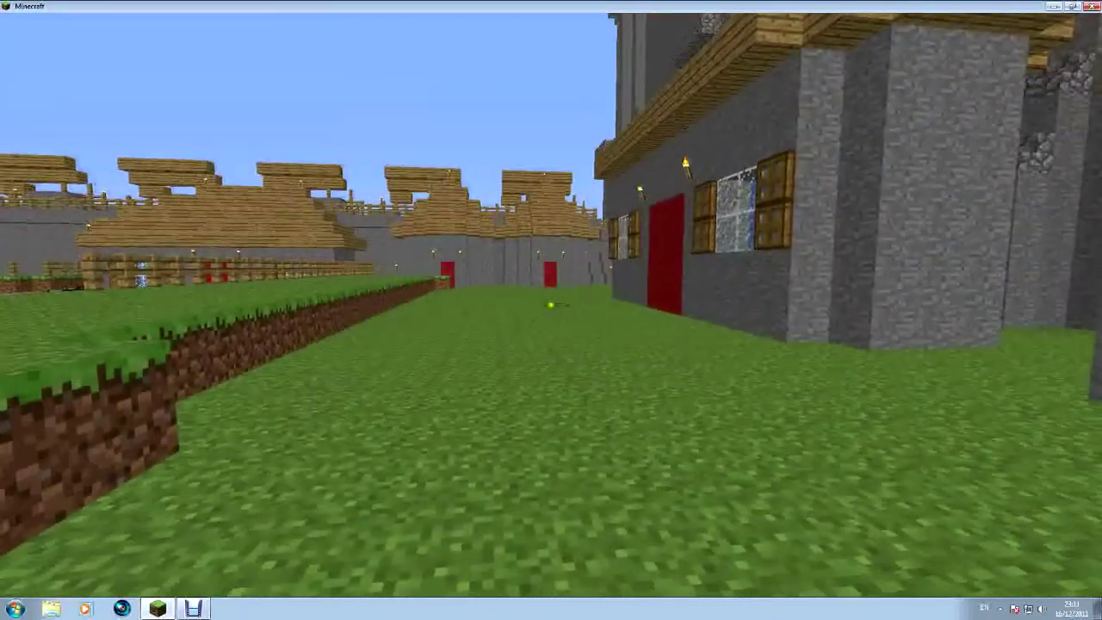
# Restore the health bar and hotbar with F1 and climb over the dirt ridge.
pyautogui.press('F1')
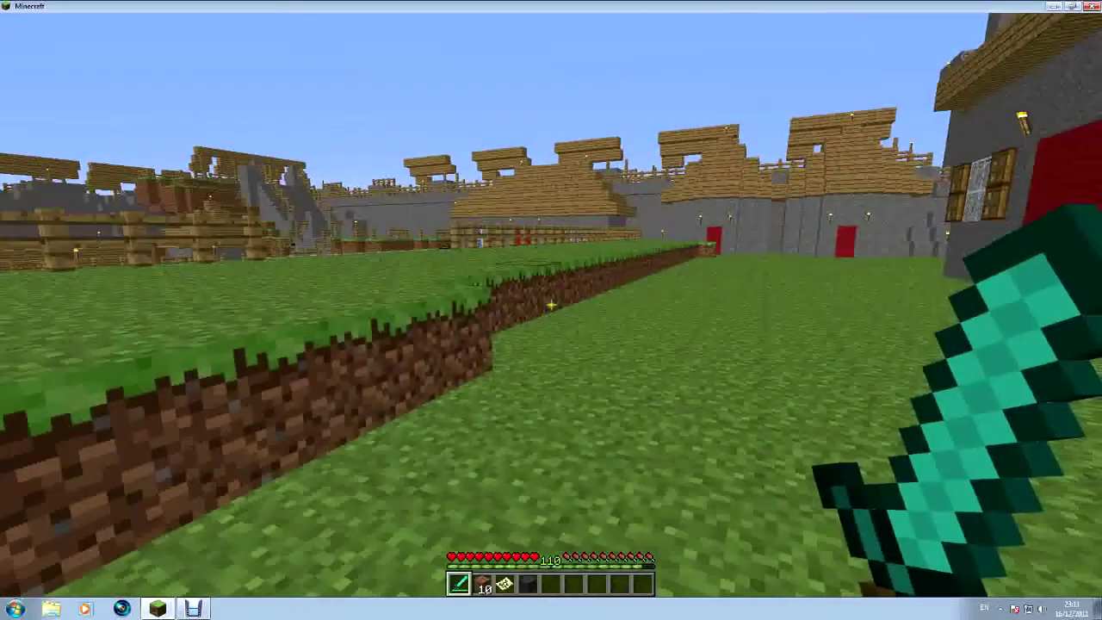
pyautogui.press('w')
pyautogui.press('w')
pyautogui.press('space')
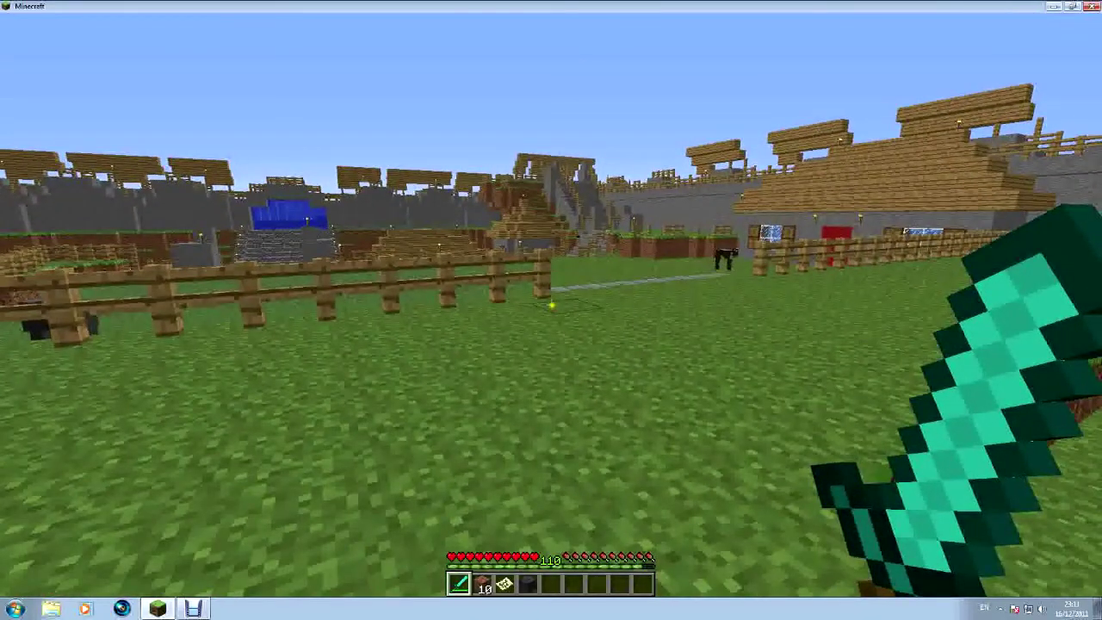
pyautogui.press('w')
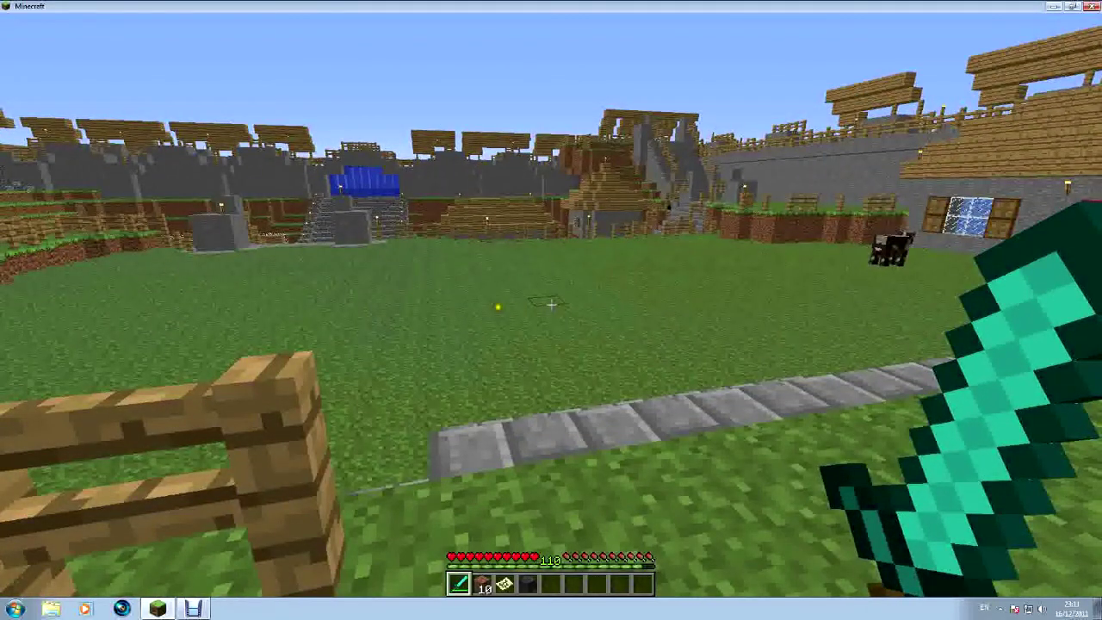
# Take a full stack of 64 splash potions from the TooManyItems list.
pyautogui.press('e')
pyautogui.press('e')
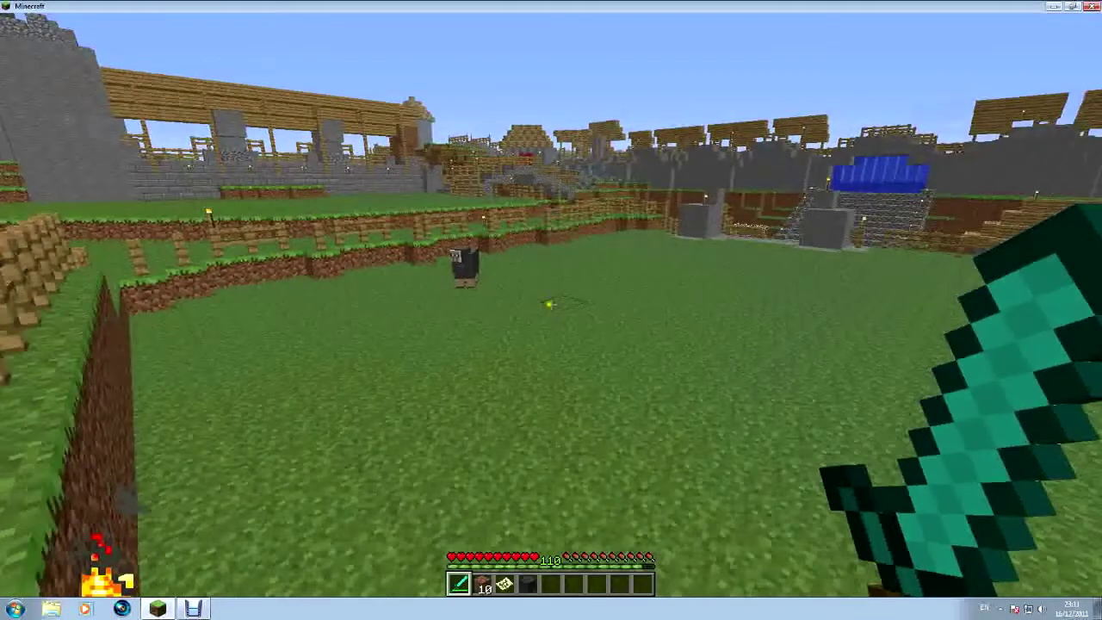
pyautogui.press('e')
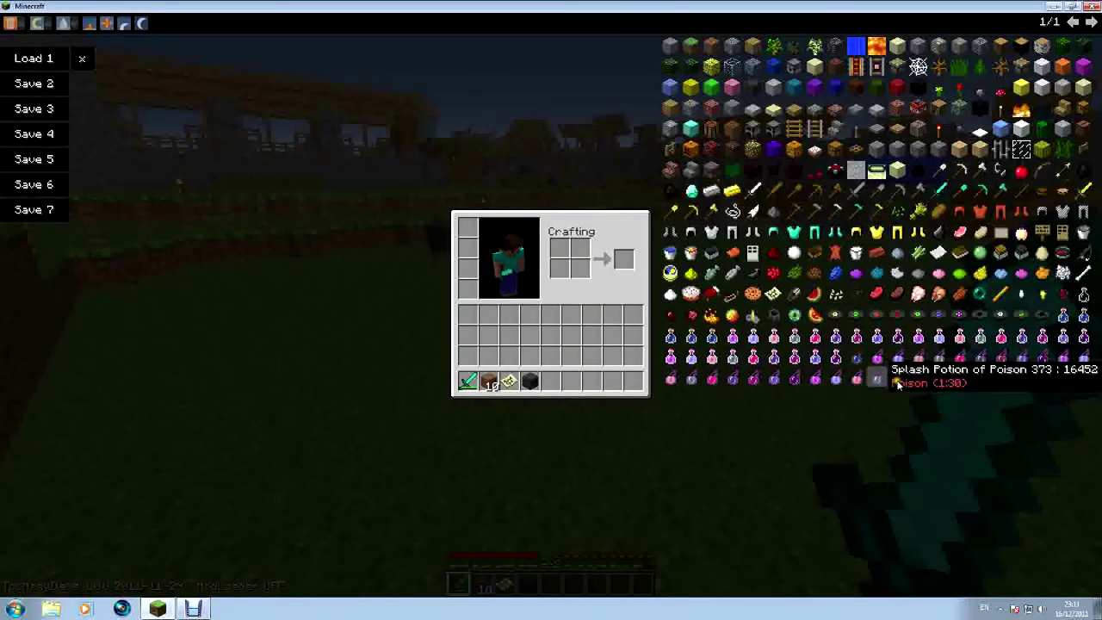
pyautogui.click(920, 388)
pyautogui.press('e')
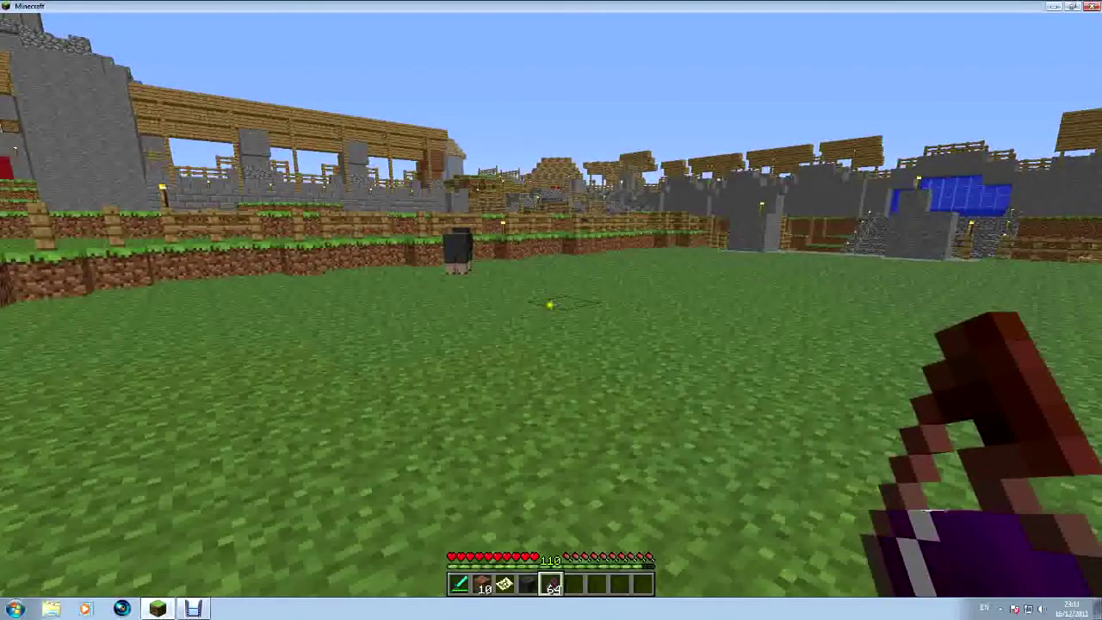
# Throw six splash potions at the sheep, then walk toward the fence.
pyautogui.rightClick(549, 304)
pyautogui.rightClick(549, 304)
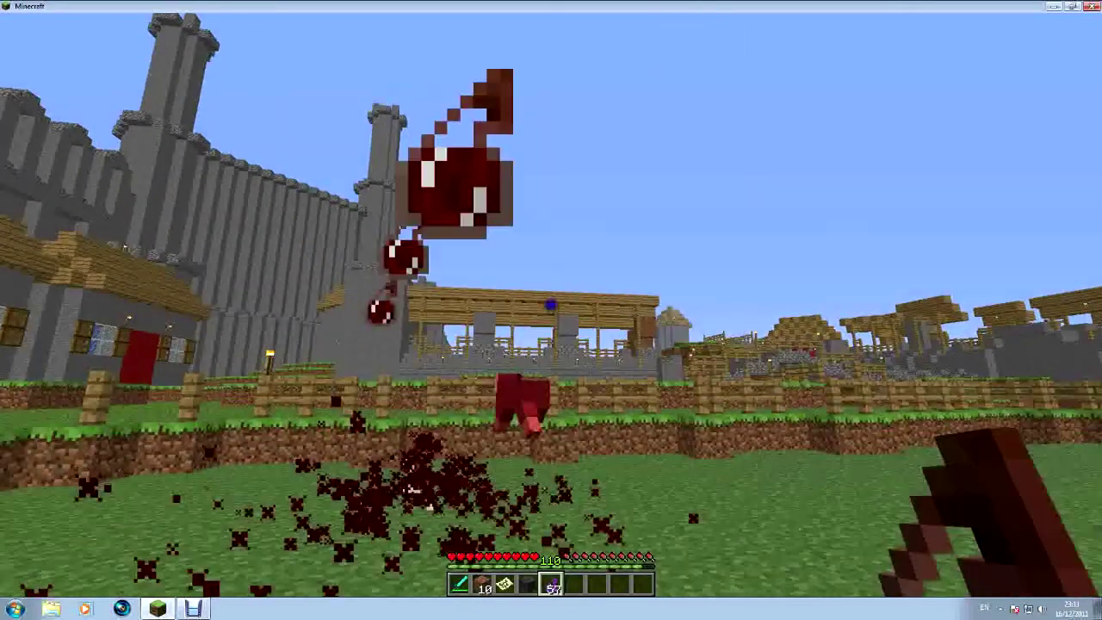
pyautogui.rightClick(549, 304)
pyautogui.rightClick(551, 304)
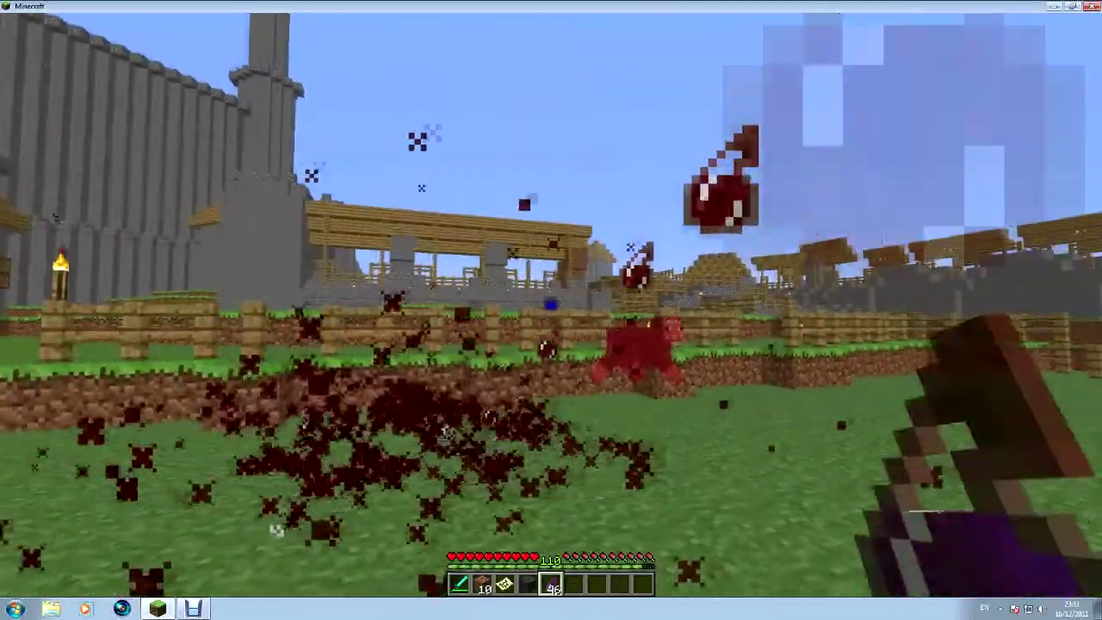
pyautogui.rightClick(550, 309)
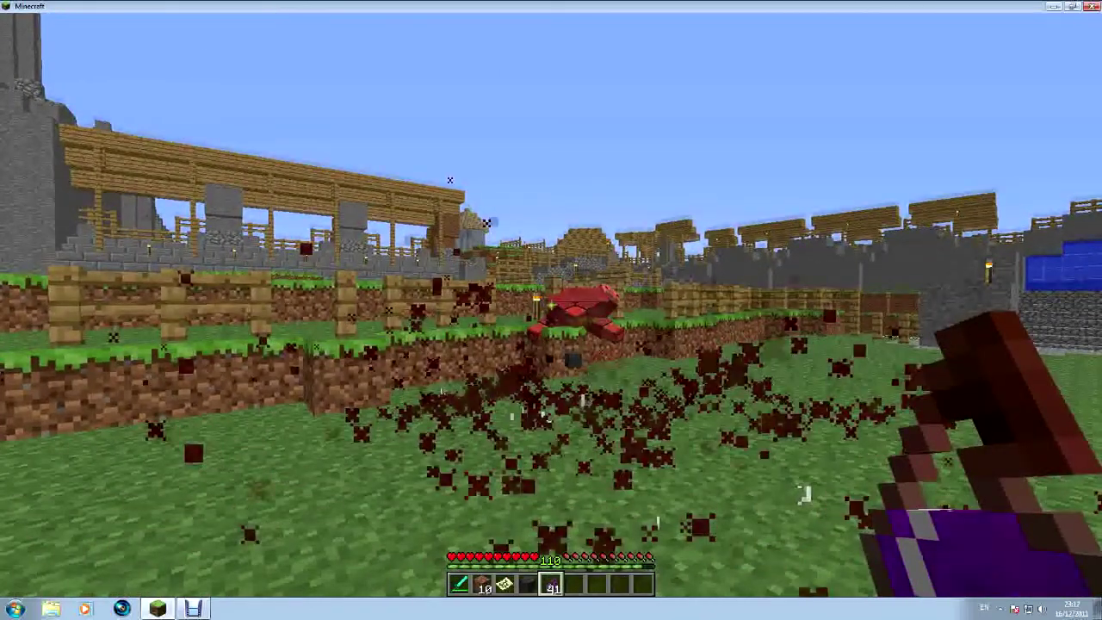
pyautogui.rightClick(551, 310)
pyautogui.press('w')
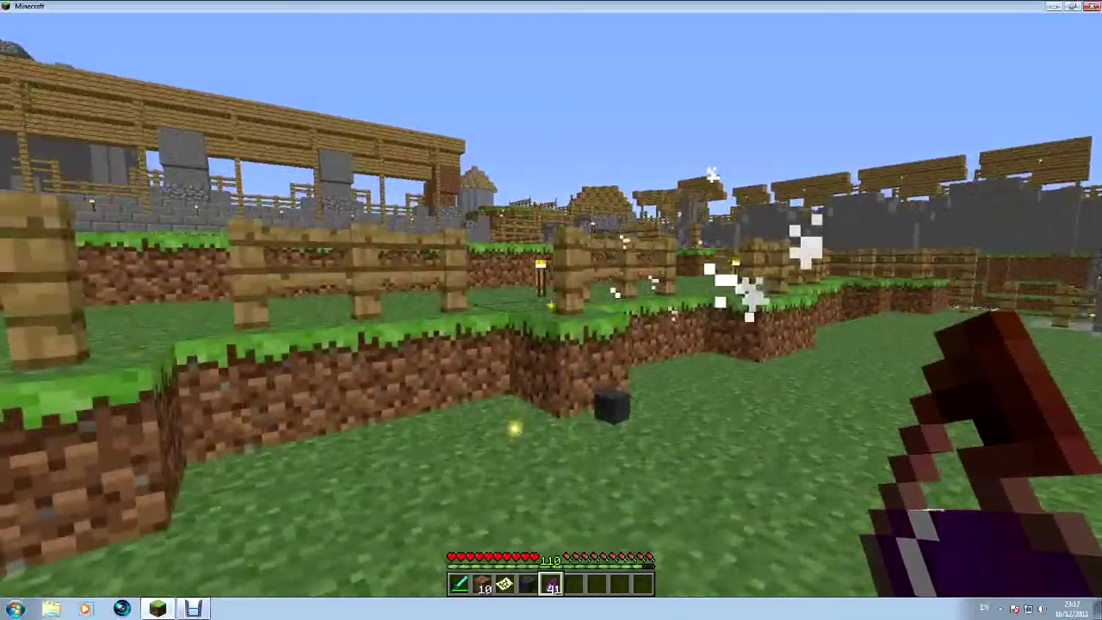
# Move into the open field, throw two more splash potions, and head for the red-doored house.
pyautogui.press('w')
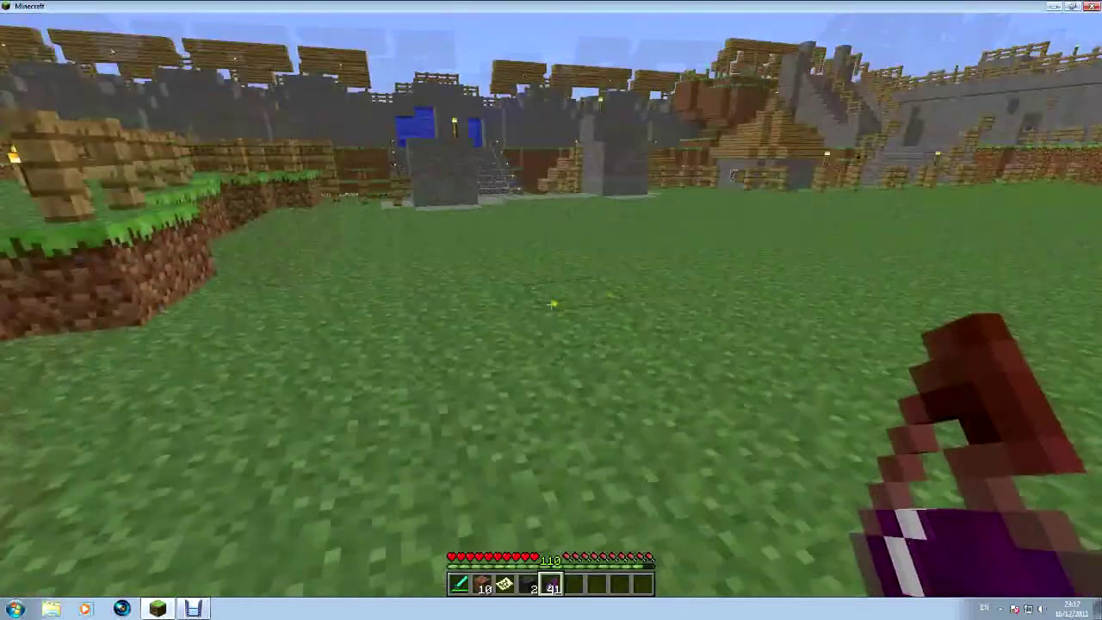
pyautogui.rightClick(551, 309)
pyautogui.rightClick(551, 310)
pyautogui.rightClick(551, 310)
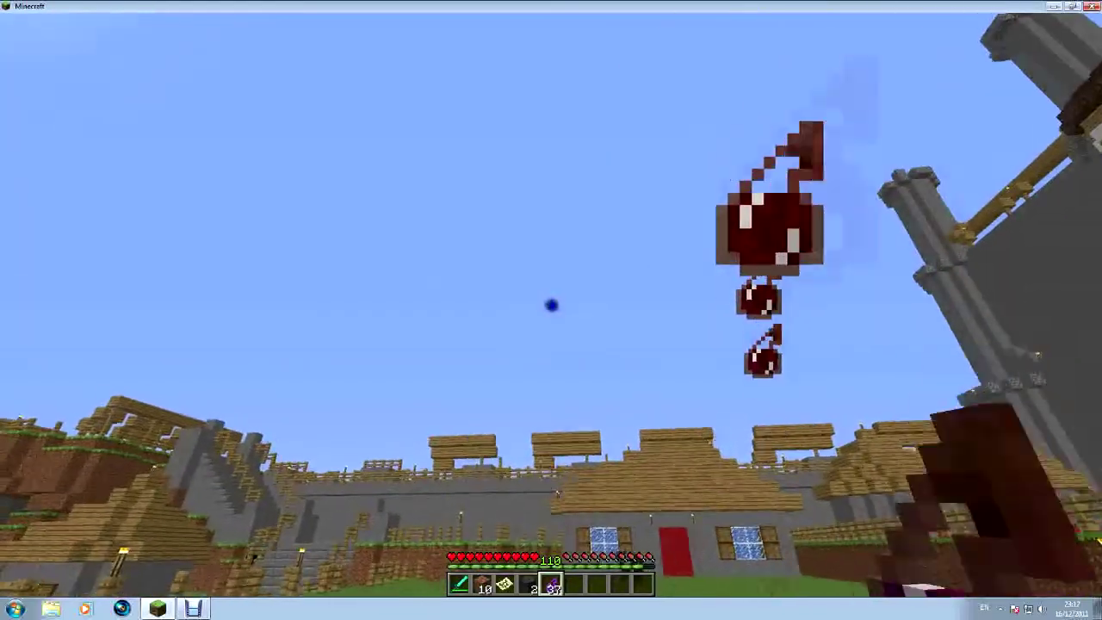
pyautogui.rightClick(551, 310)
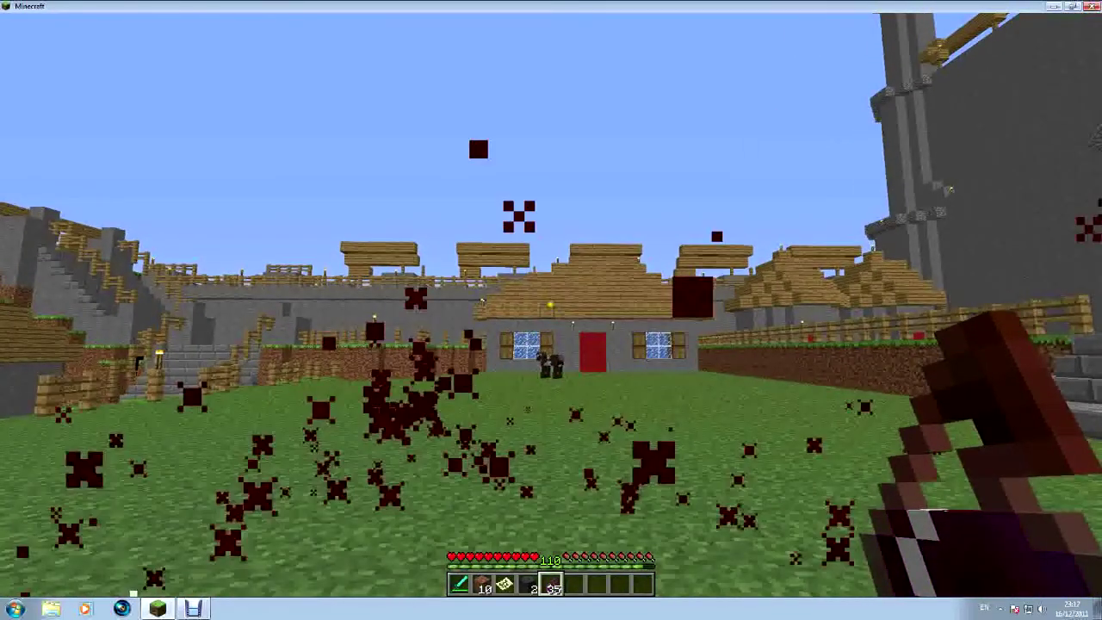
pyautogui.press('w')
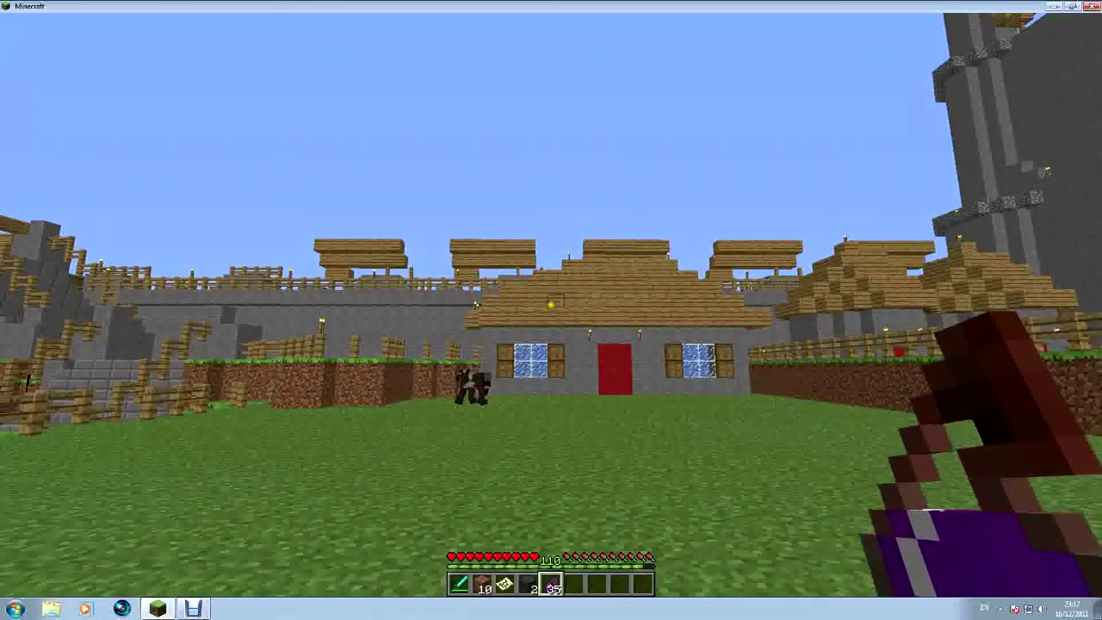